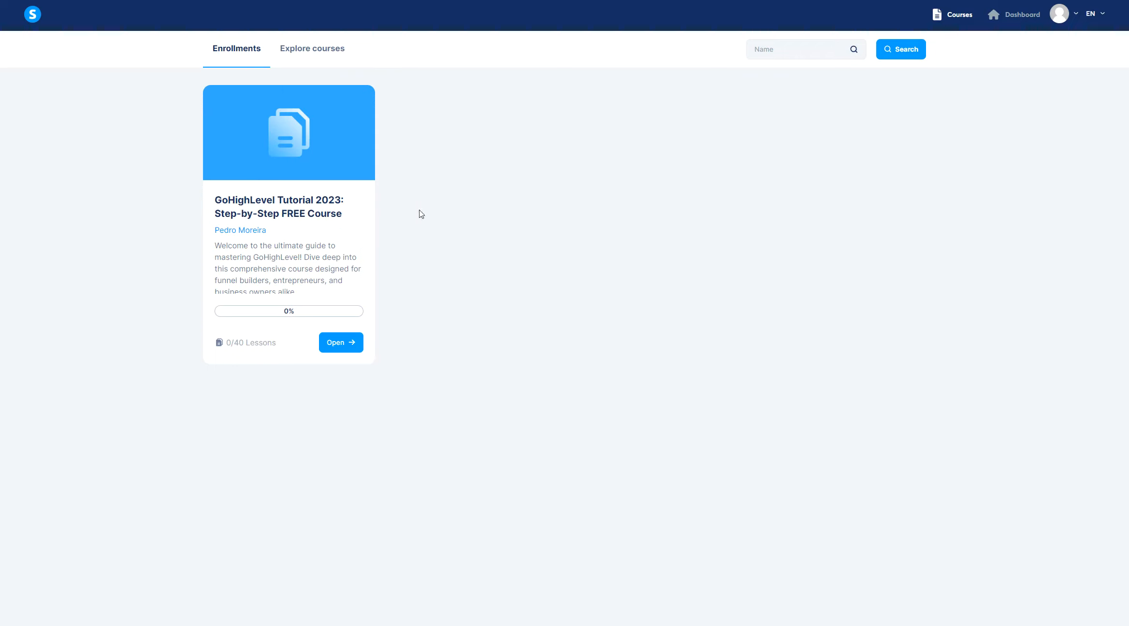
# Switch the student dashboard's language to Portuguese and back to English
pyautogui.click(1097, 14)
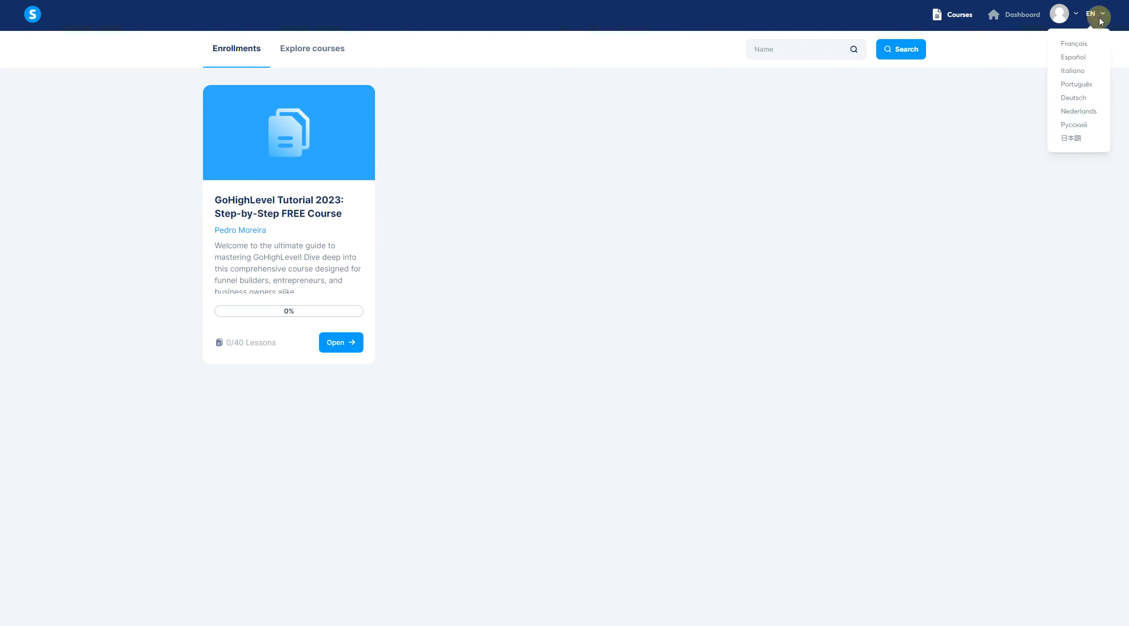
pyautogui.click(1076, 87)
pyautogui.moveTo(1096, 15)
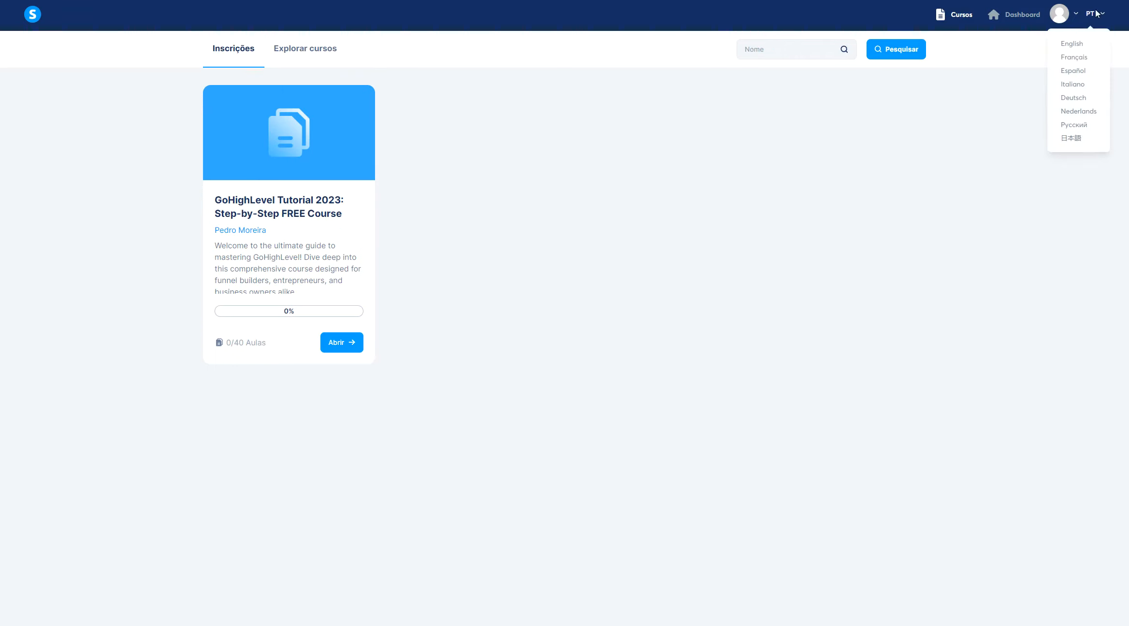
pyautogui.click(1072, 45)
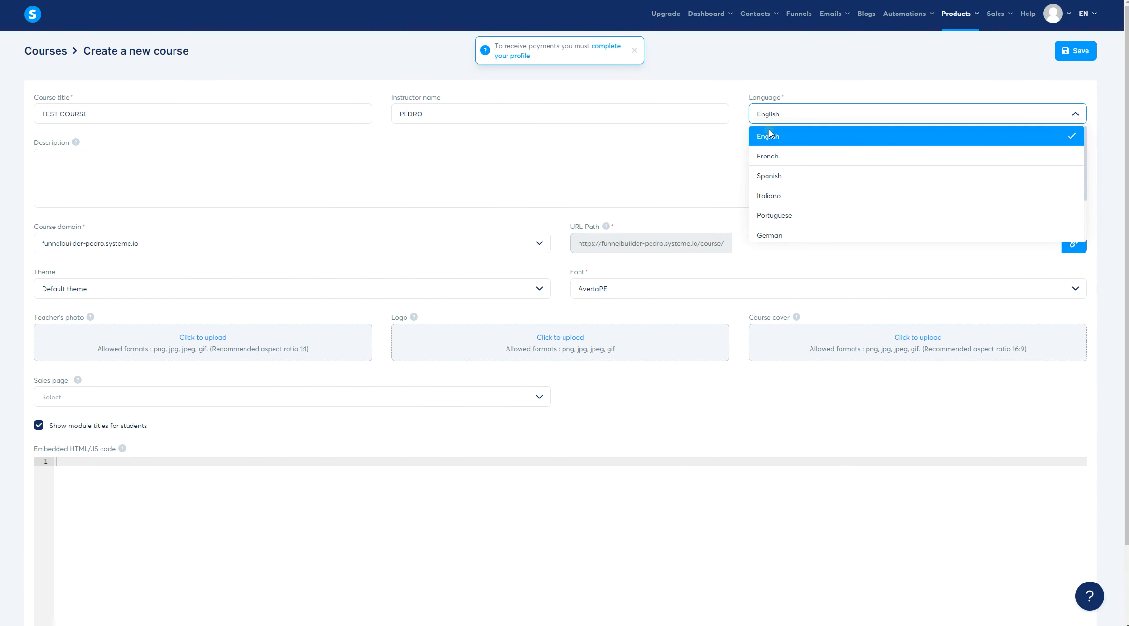
pyautogui.click(826, 137)
pyautogui.moveTo(39, 143); pyautogui.dragTo(72, 161)
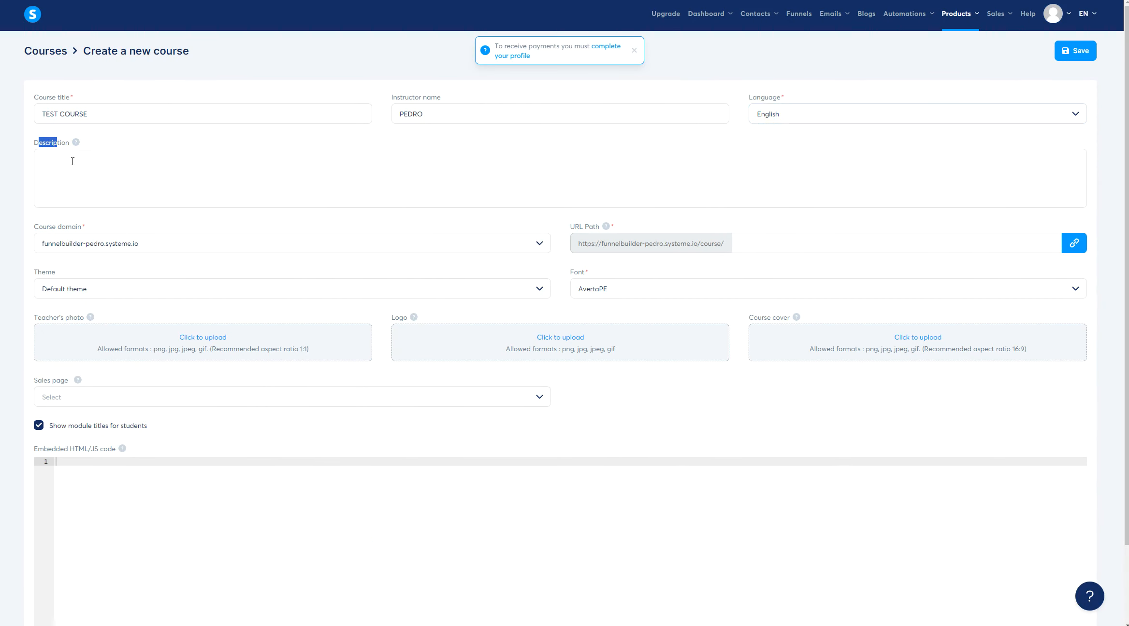
pyautogui.moveTo(33, 232); pyautogui.dragTo(77, 227)
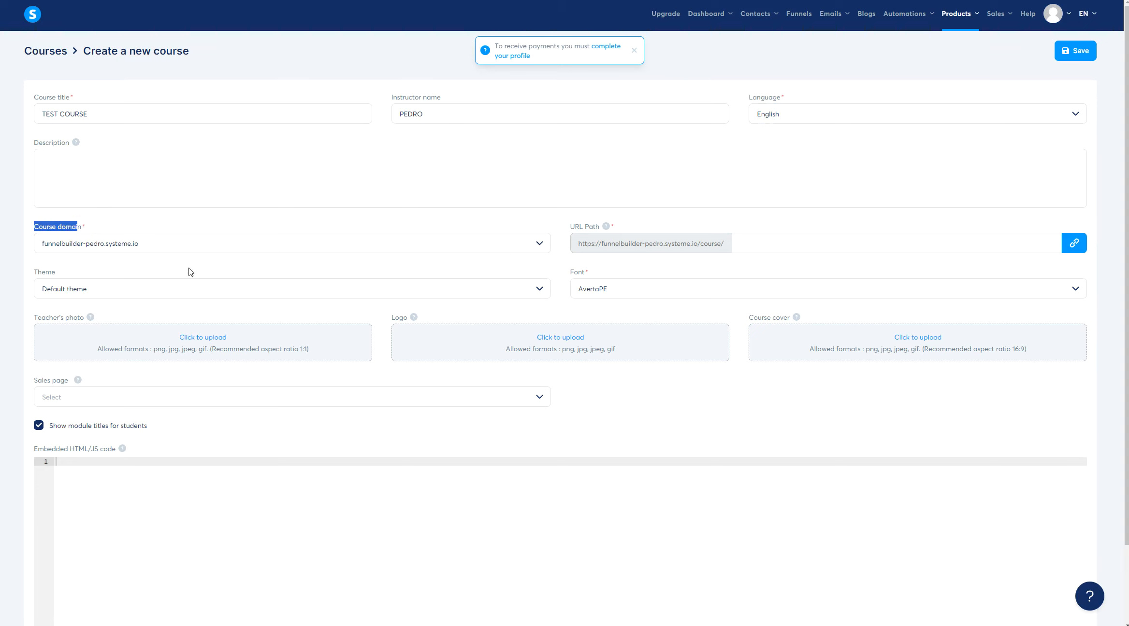
pyautogui.click(488, 249)
pyautogui.click(90, 285)
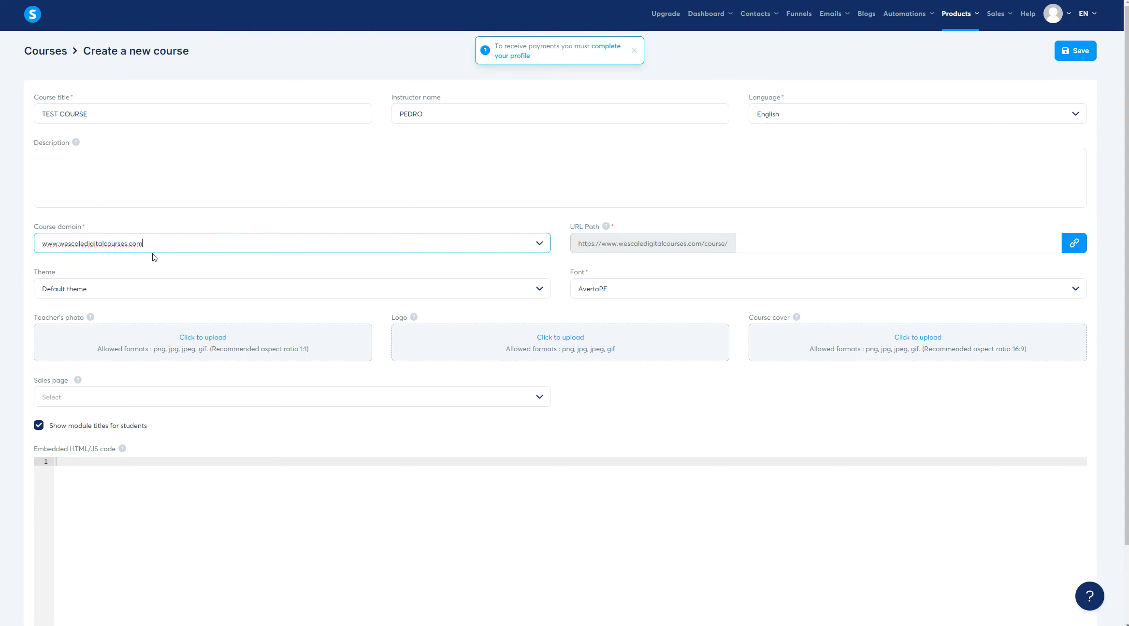
pyautogui.click(777, 244)
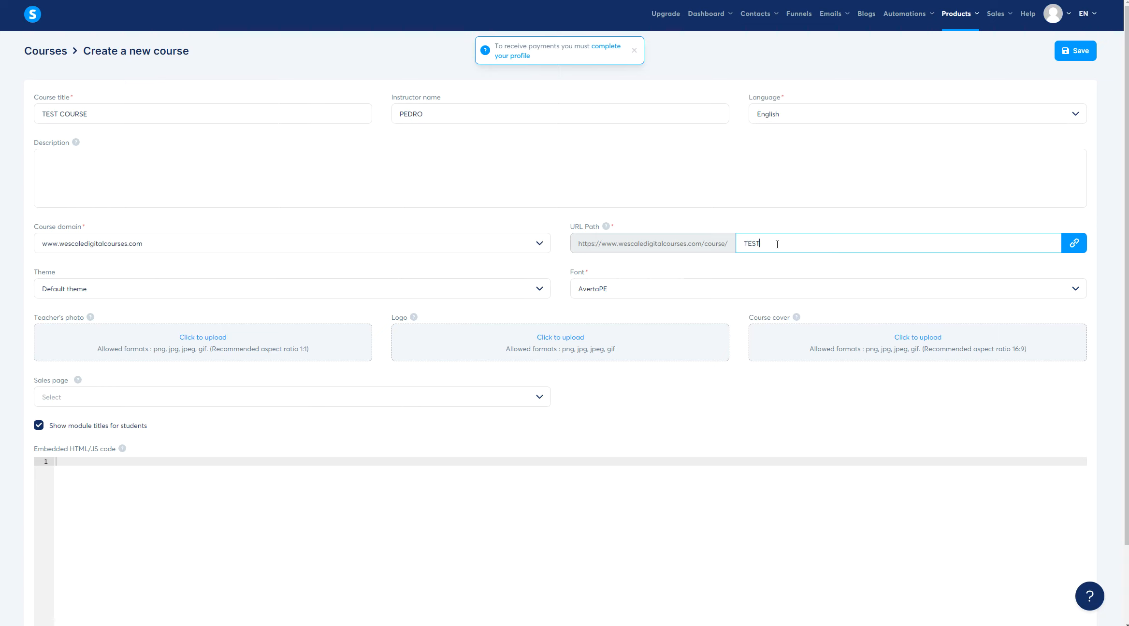
# Look through the available color themes and fonts for the new course
pyautogui.click(70, 289)
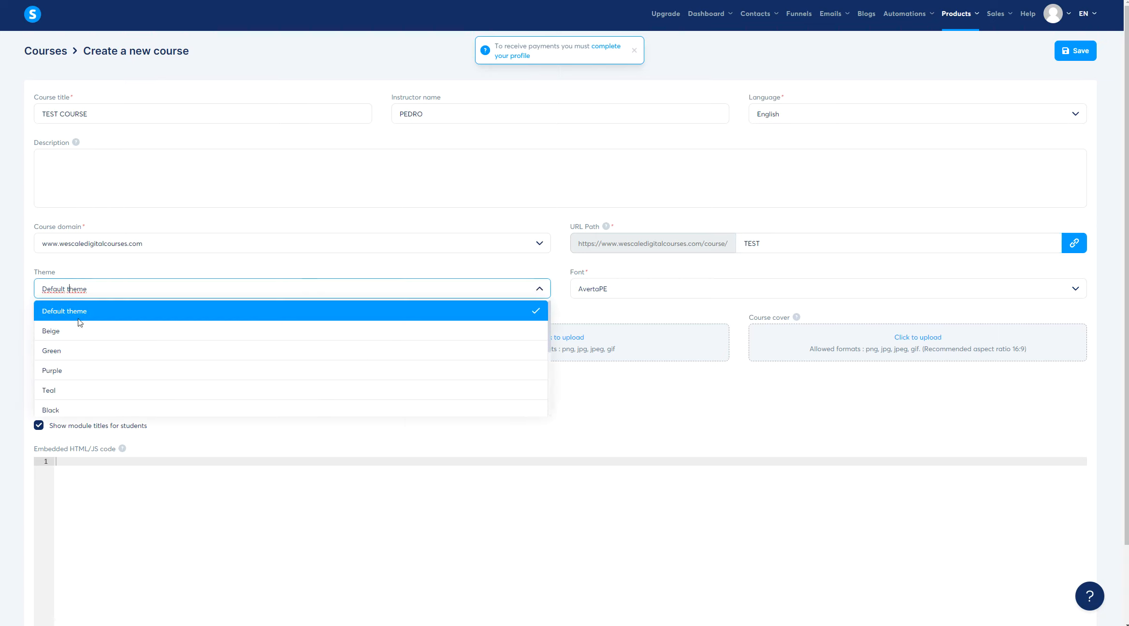
pyautogui.scroll(-3, 116, 358)
pyautogui.scroll(-2, 118, 385)
pyautogui.scroll(2, 119, 385)
pyautogui.scroll(3, 129, 367)
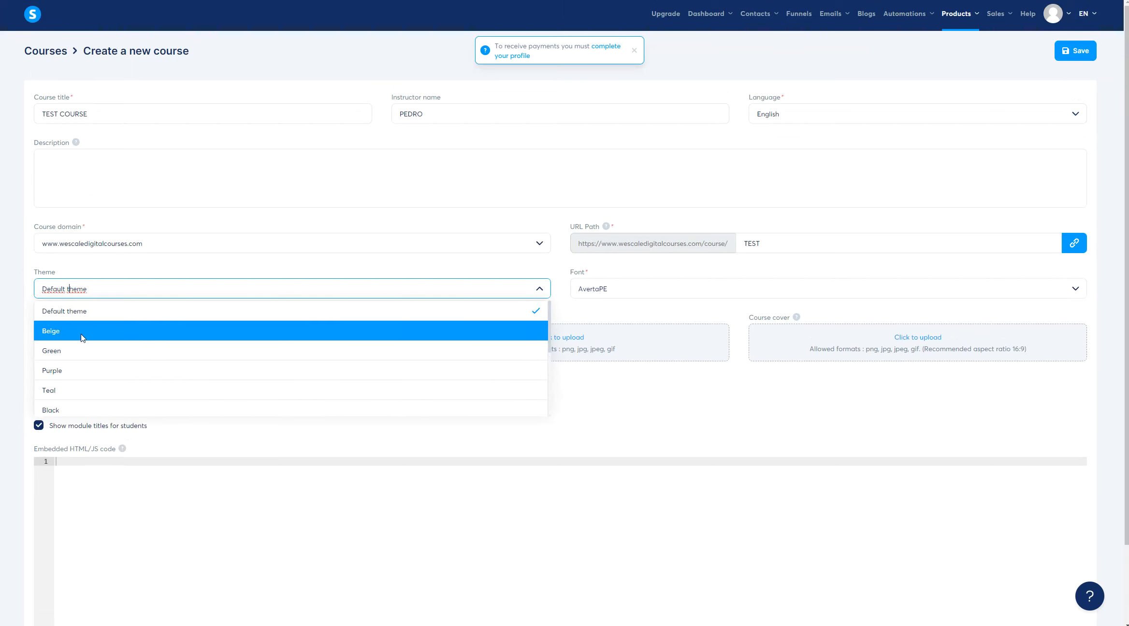
pyautogui.scroll(-4, 89, 395)
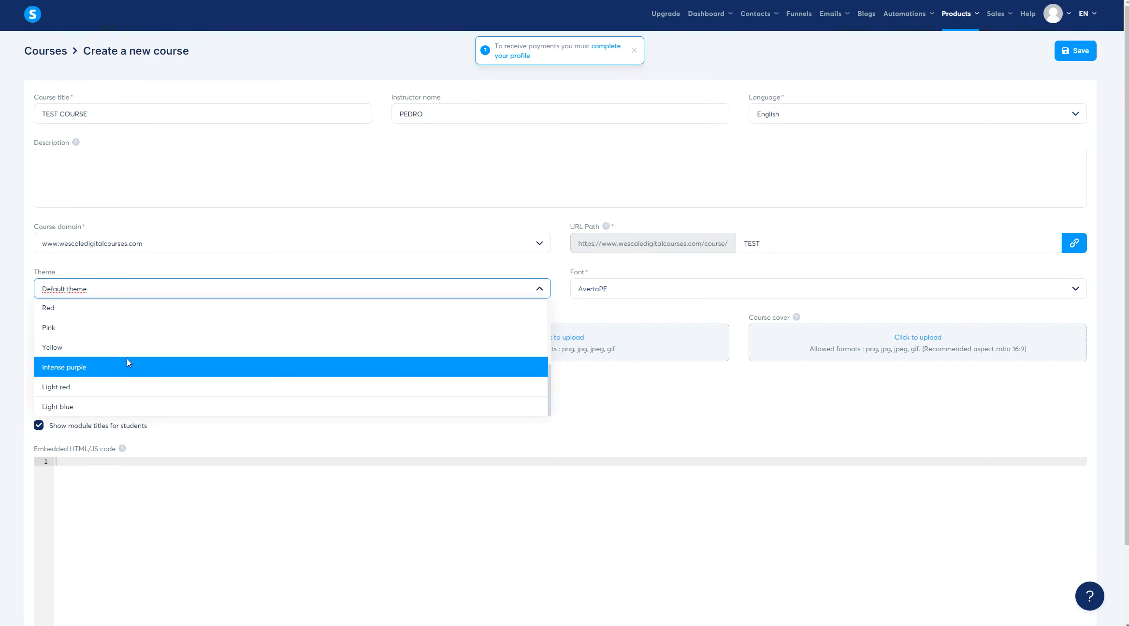
pyautogui.scroll(1, 127, 358)
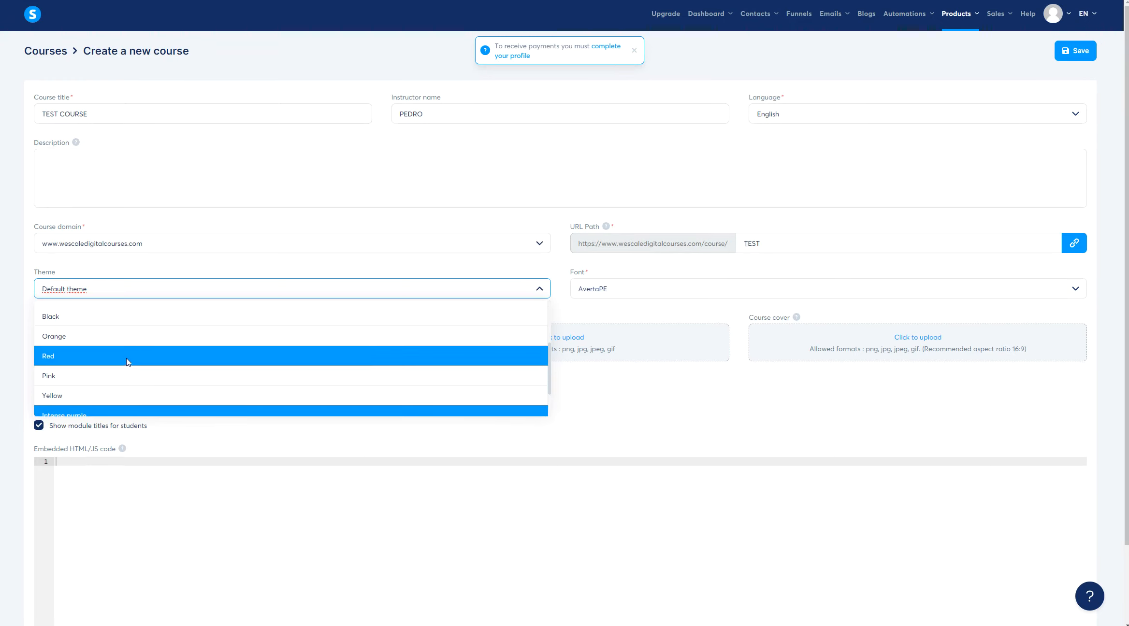
pyautogui.scroll(1, 127, 360)
pyautogui.click(633, 285)
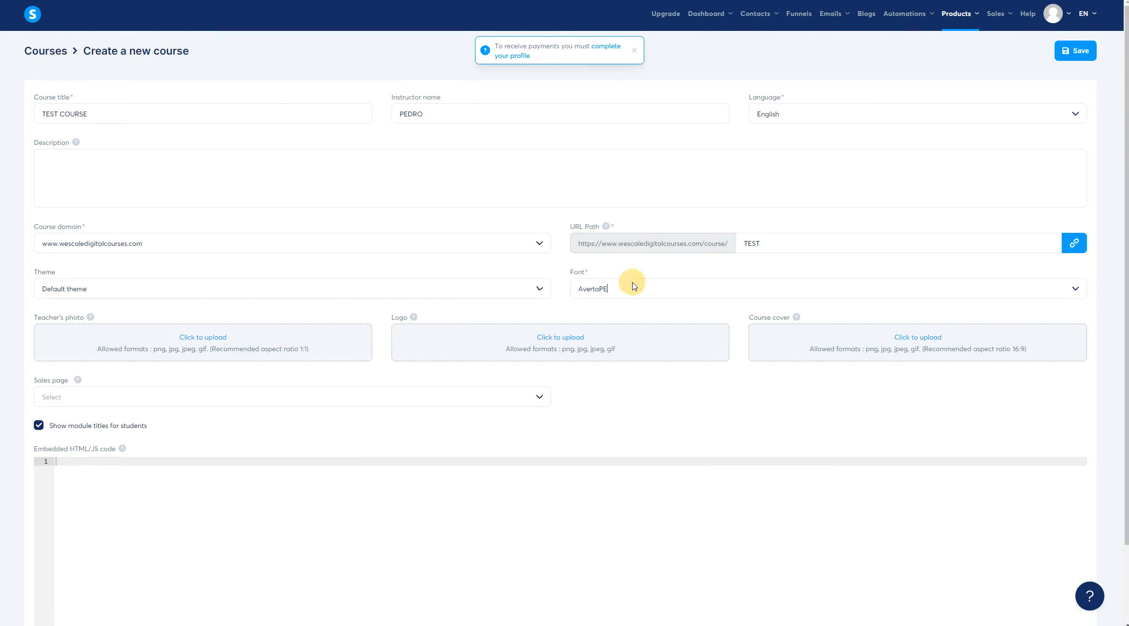
pyautogui.scroll(5, 617, 328)
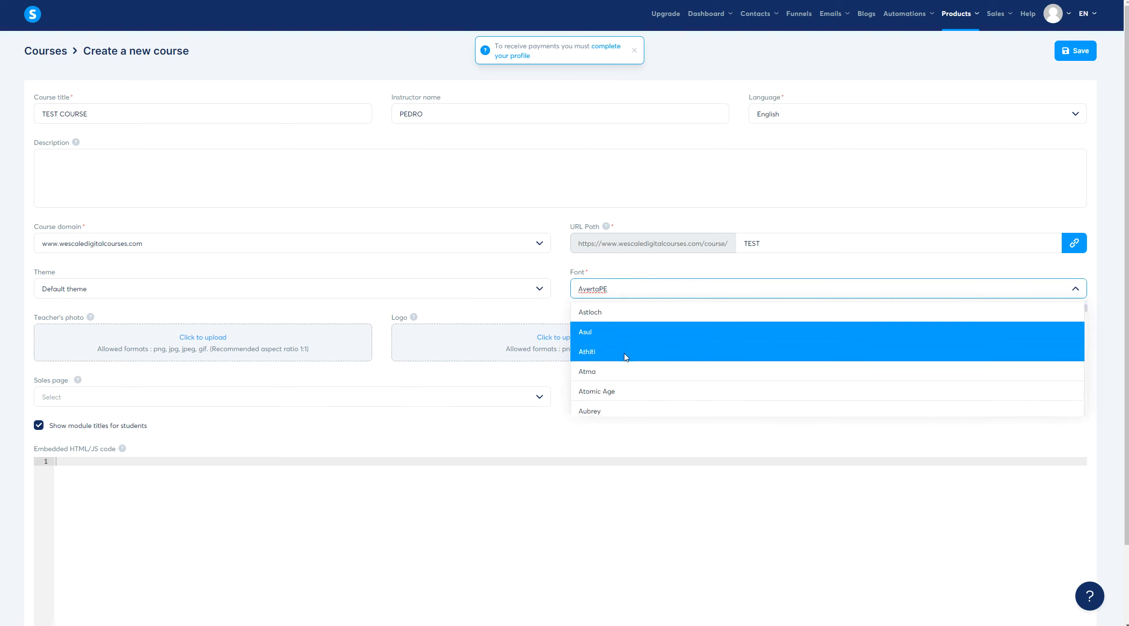
pyautogui.click(638, 289)
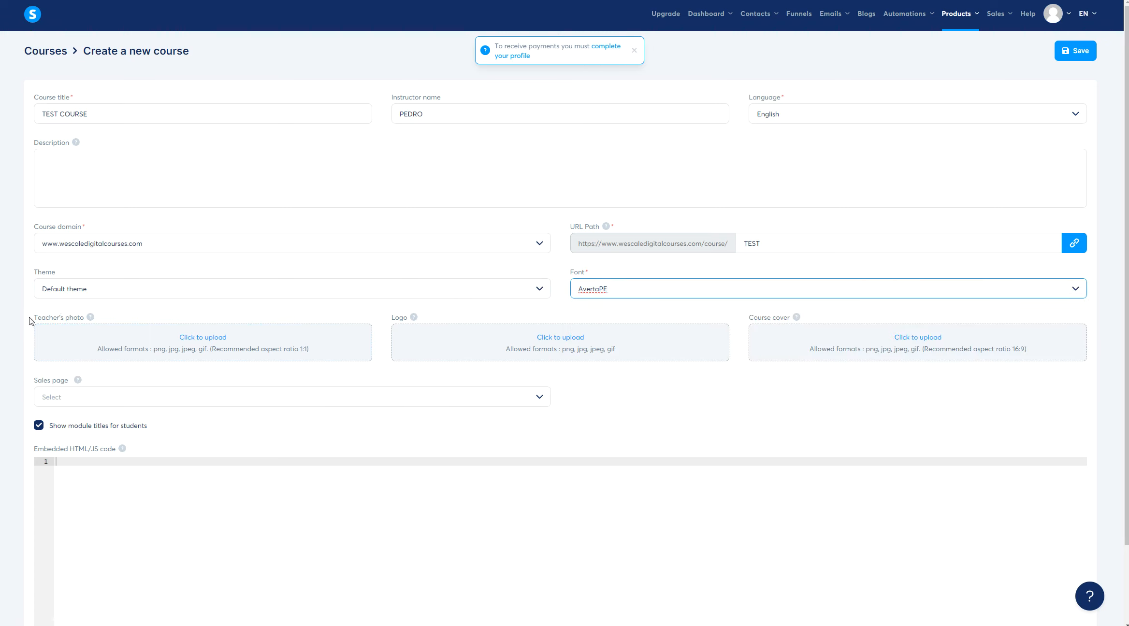
# Review the teacher's photo, logo and cover upload fields, and examine the enrolled GoHighLevel course in the student dashboard
pyautogui.moveTo(30, 320); pyautogui.dragTo(85, 317)
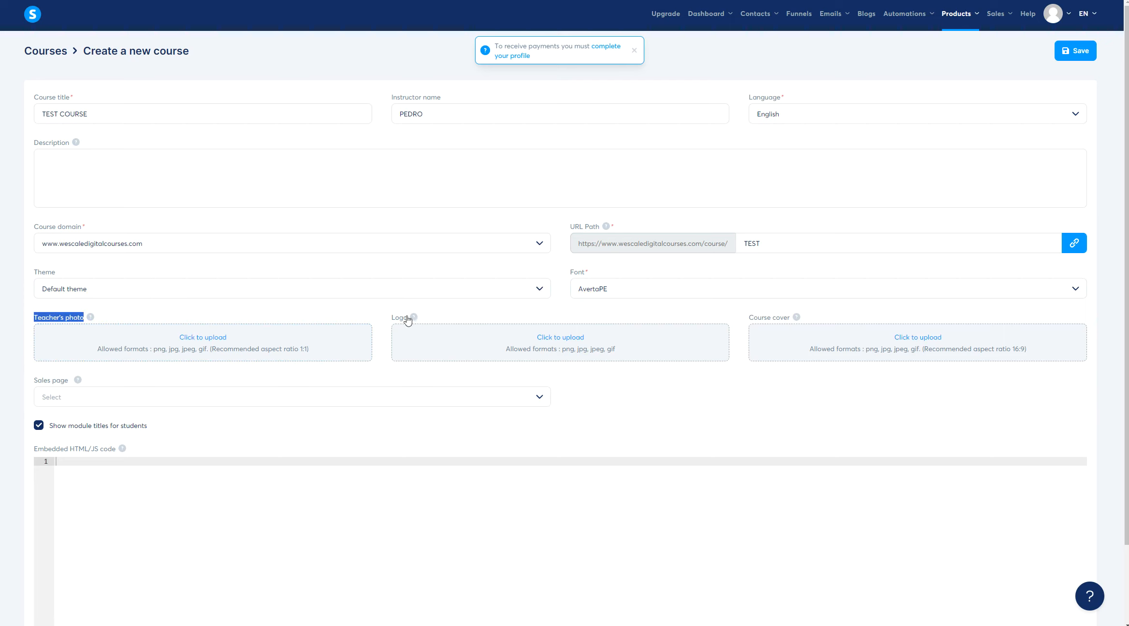
pyautogui.moveTo(395, 318); pyautogui.dragTo(403, 317)
pyautogui.moveTo(749, 318); pyautogui.dragTo(788, 317)
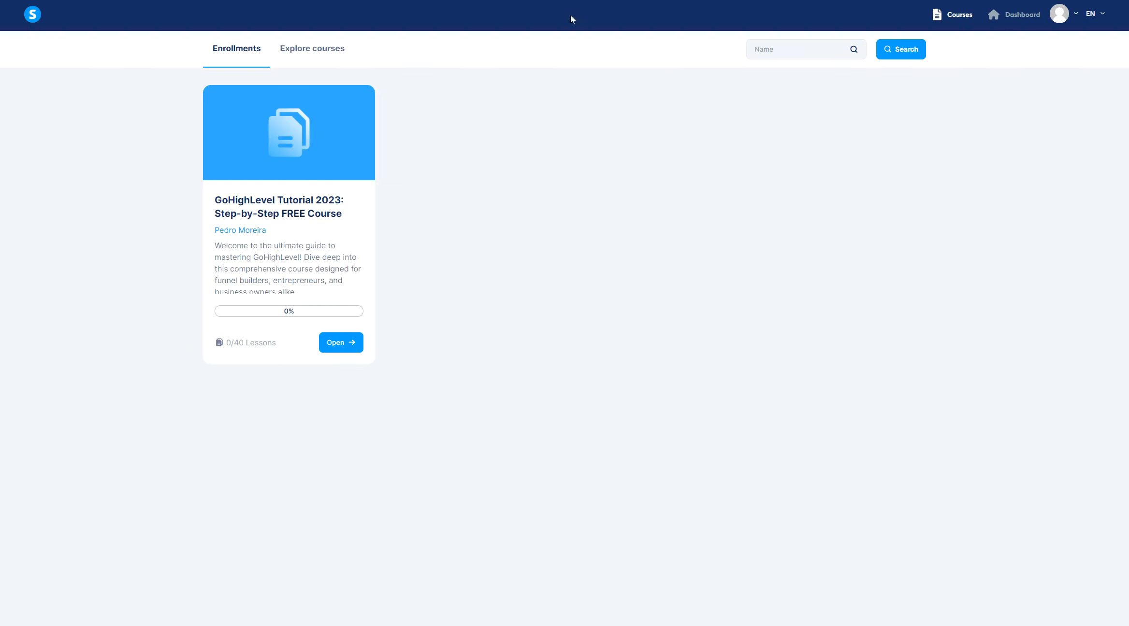
pyautogui.moveTo(281, 118); pyautogui.dragTo(311, 127)
pyautogui.click(493, 74)
pyautogui.tripleClick(261, 230)
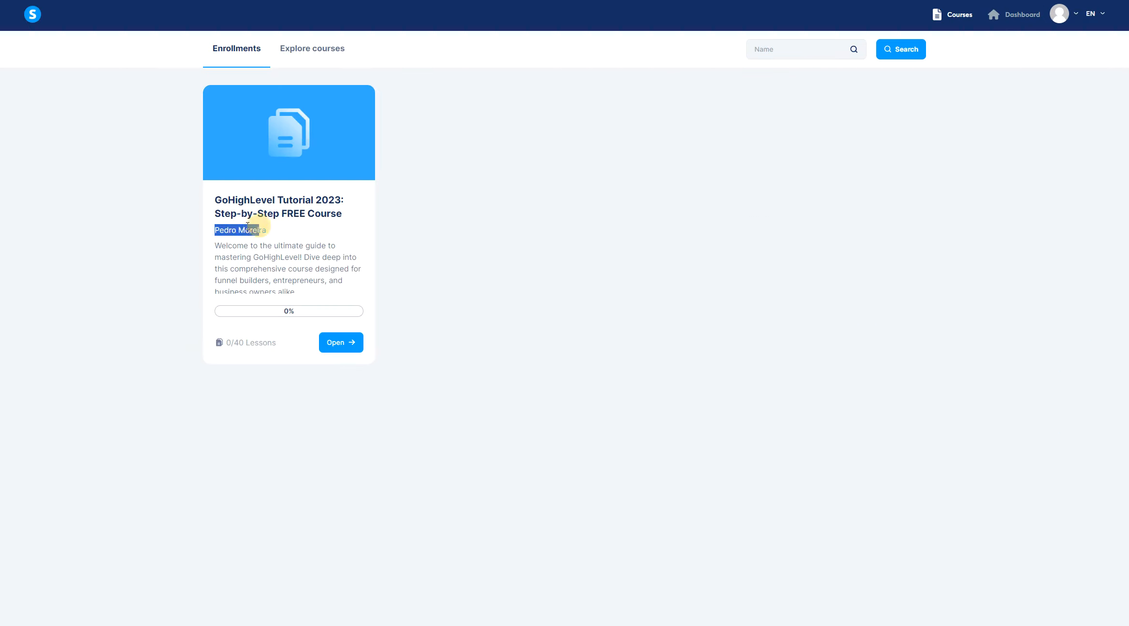
pyautogui.click(343, 343)
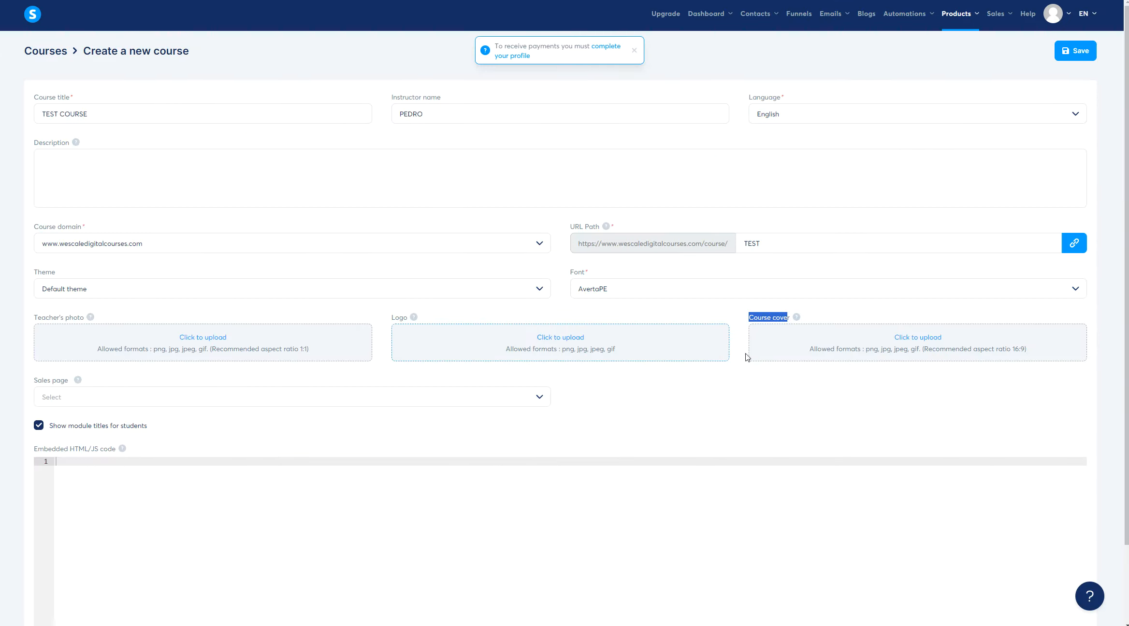
# Choose first funnel as the course's sales page and Order Form as its funnel step
pyautogui.scroll(-3, 746, 355)
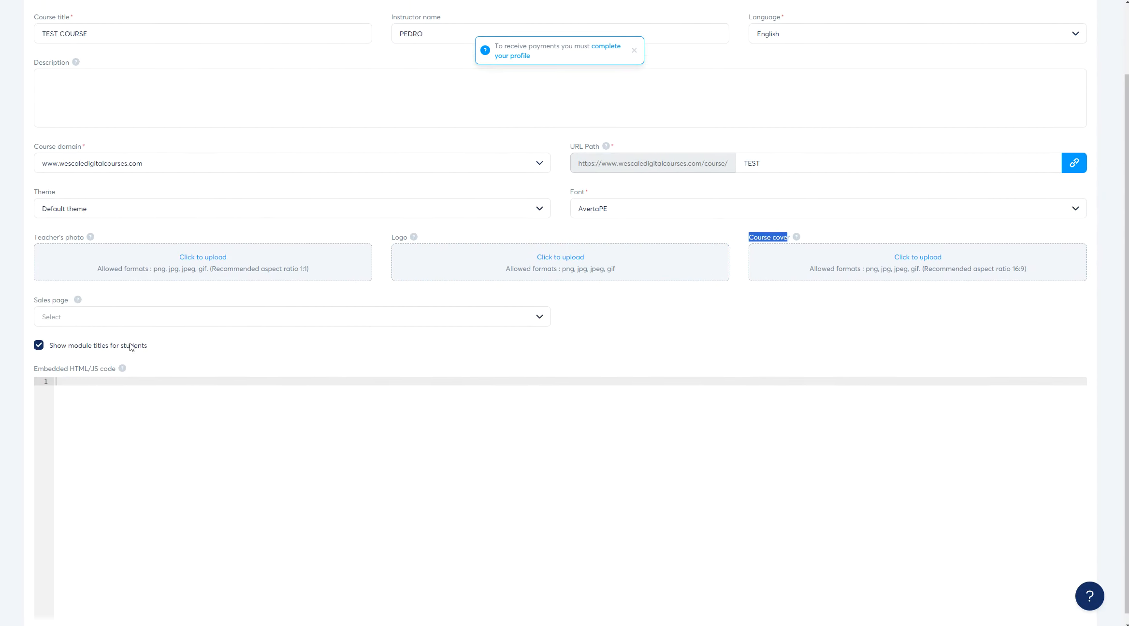
pyautogui.moveTo(31, 291); pyautogui.dragTo(63, 292)
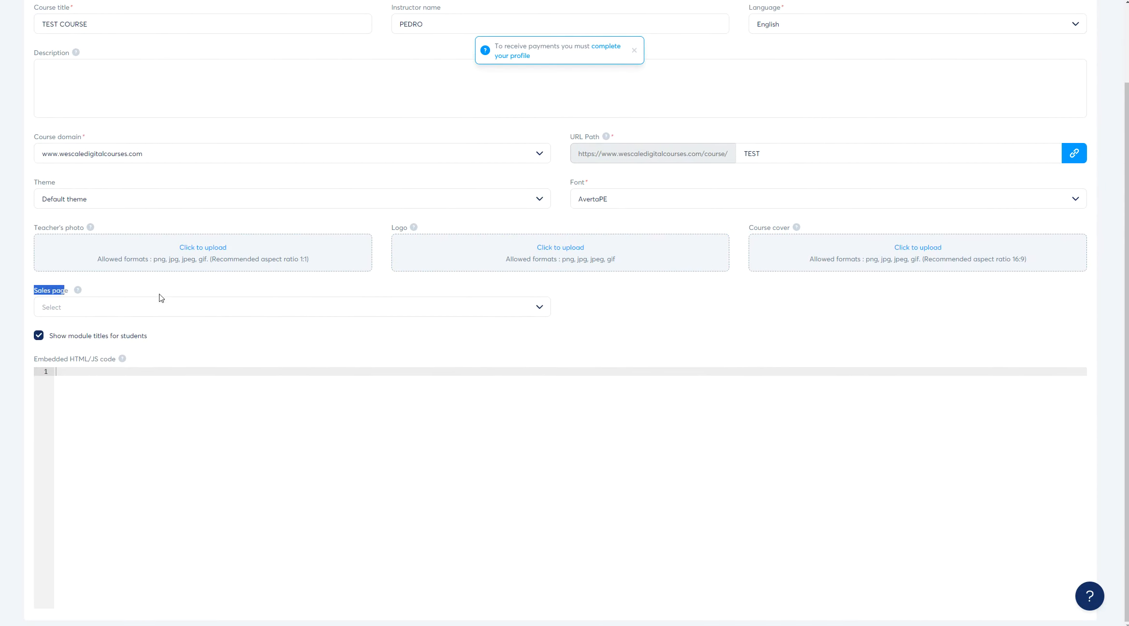
pyautogui.click(389, 311)
pyautogui.click(72, 330)
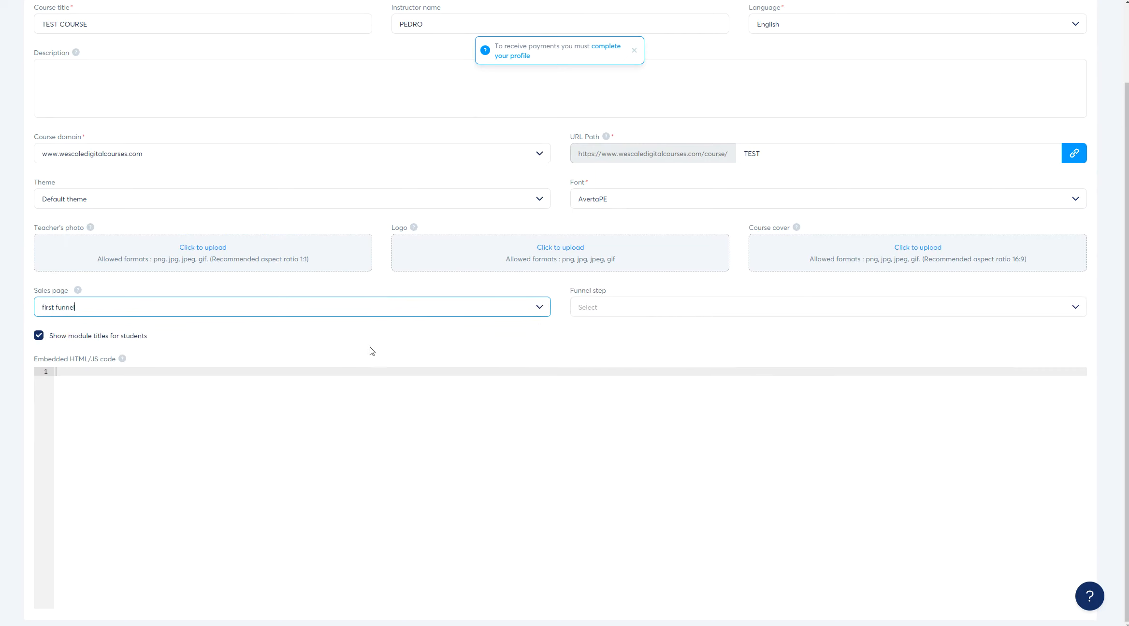
pyautogui.click(657, 310)
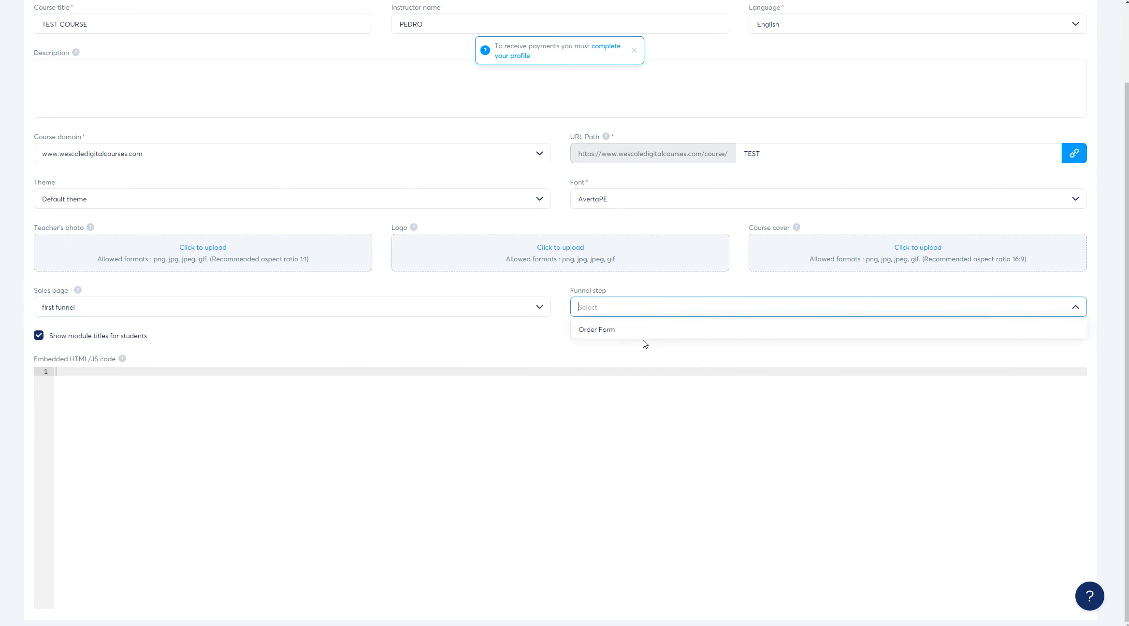
pyautogui.click(611, 329)
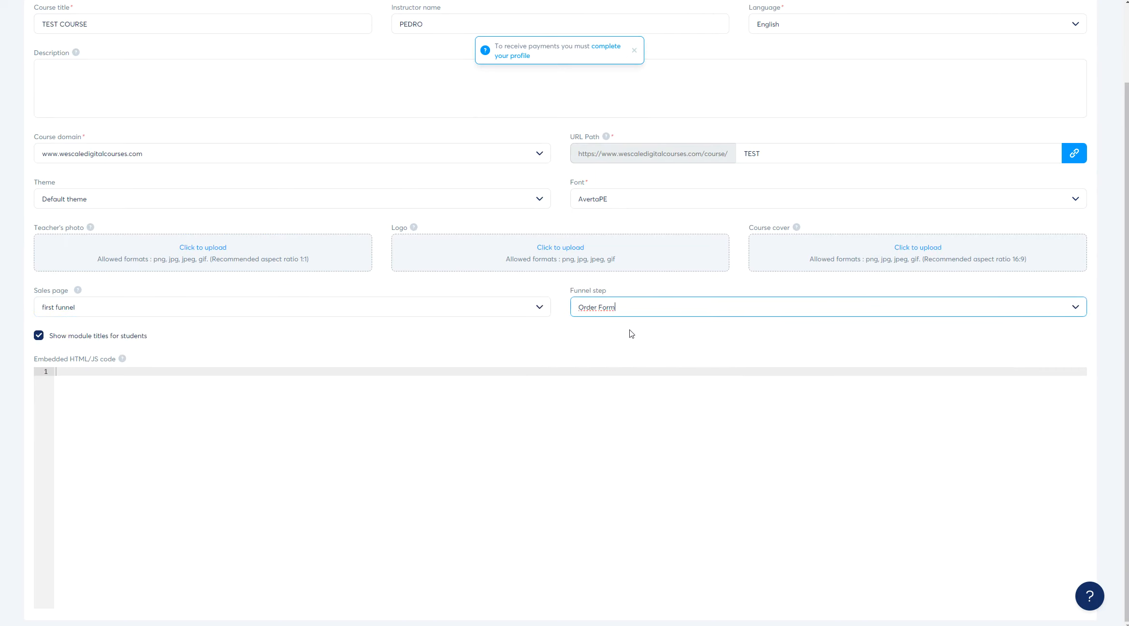
# Change the URL path to course2 and save the new course
pyautogui.scroll(2, 1007, 110)
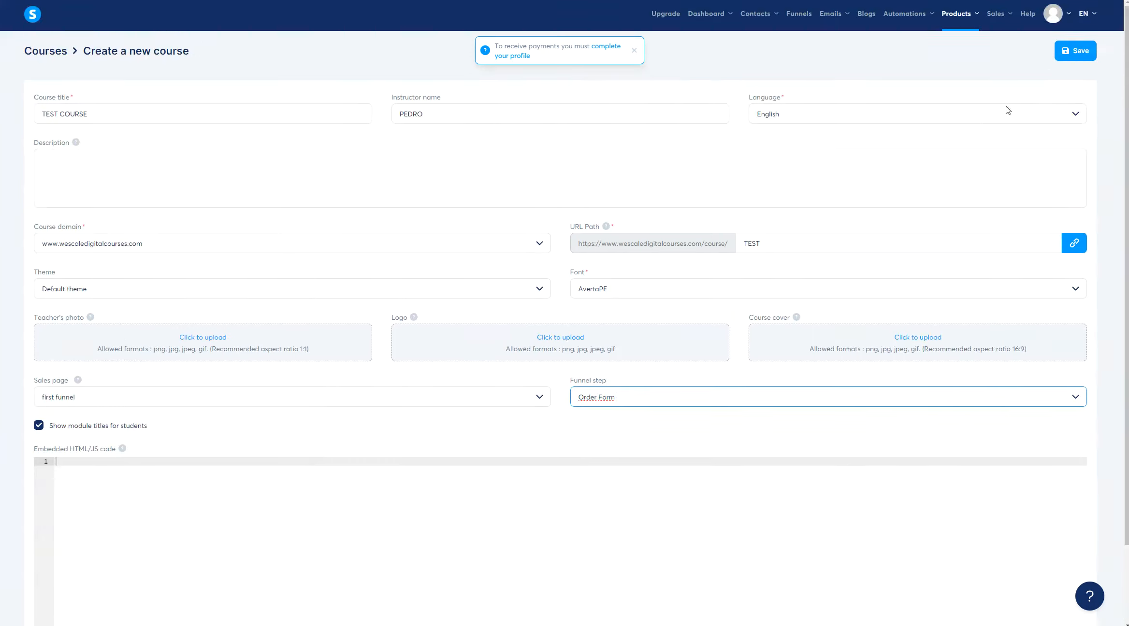
pyautogui.click(1076, 55)
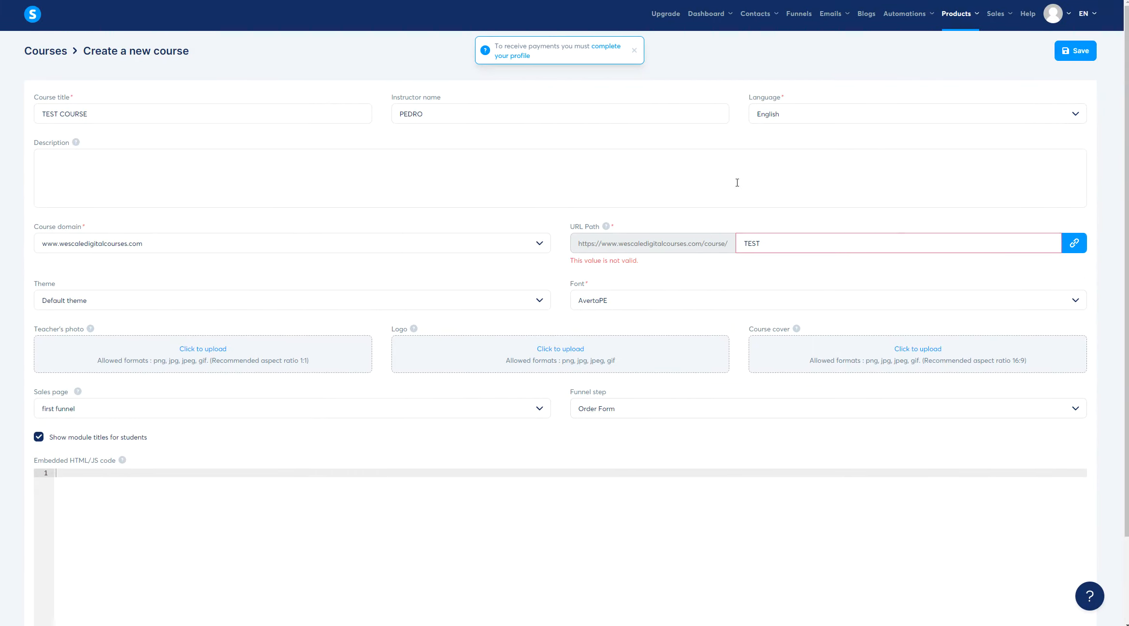
pyautogui.moveTo(571, 261); pyautogui.dragTo(640, 261)
pyautogui.moveTo(765, 245); pyautogui.dragTo(698, 245)
pyautogui.write('course2')
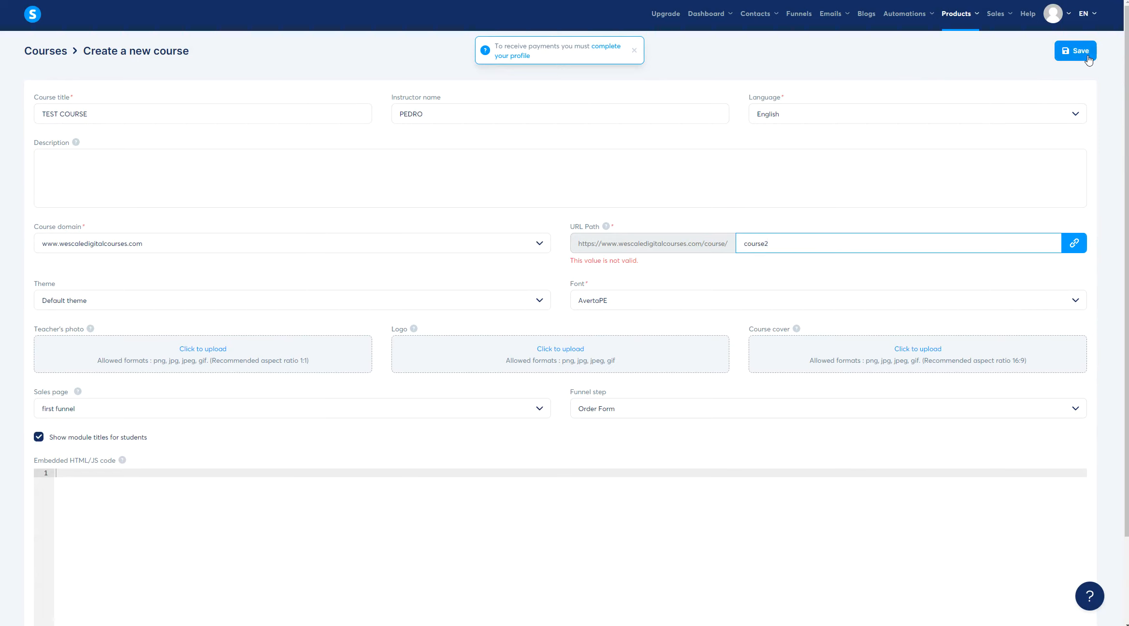
pyautogui.click(1088, 59)
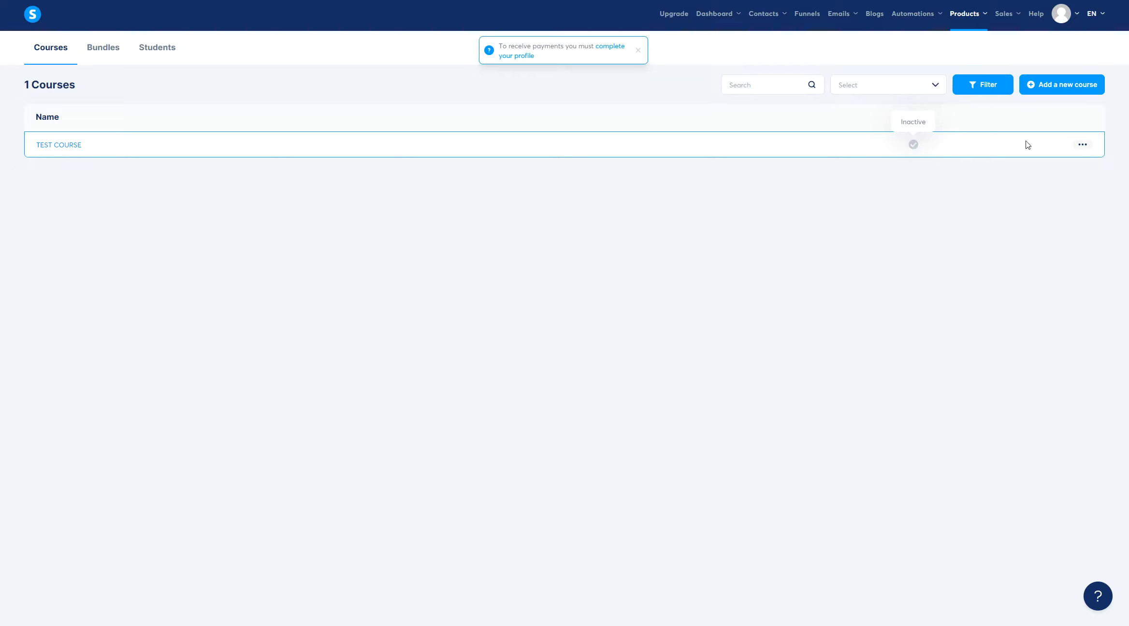
# Activate TEST COURSE and confirm the activation
pyautogui.click(1082, 145)
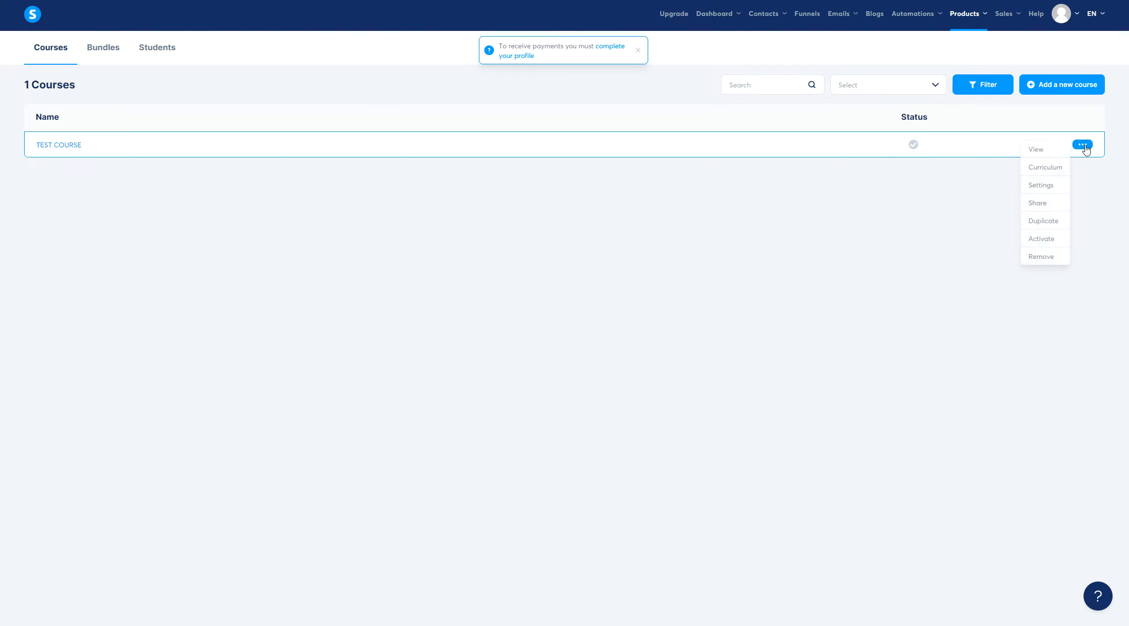
pyautogui.click(1047, 242)
pyautogui.click(476, 350)
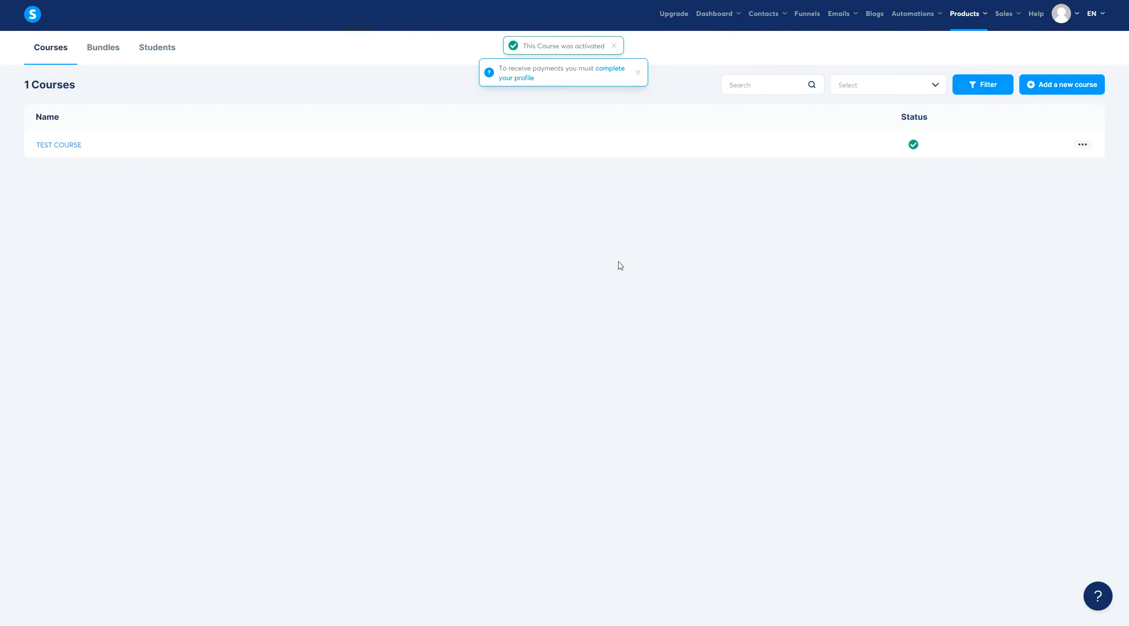
# View TEST COURSE as a student and check its title, instructor and lecture area
pyautogui.click(1085, 145)
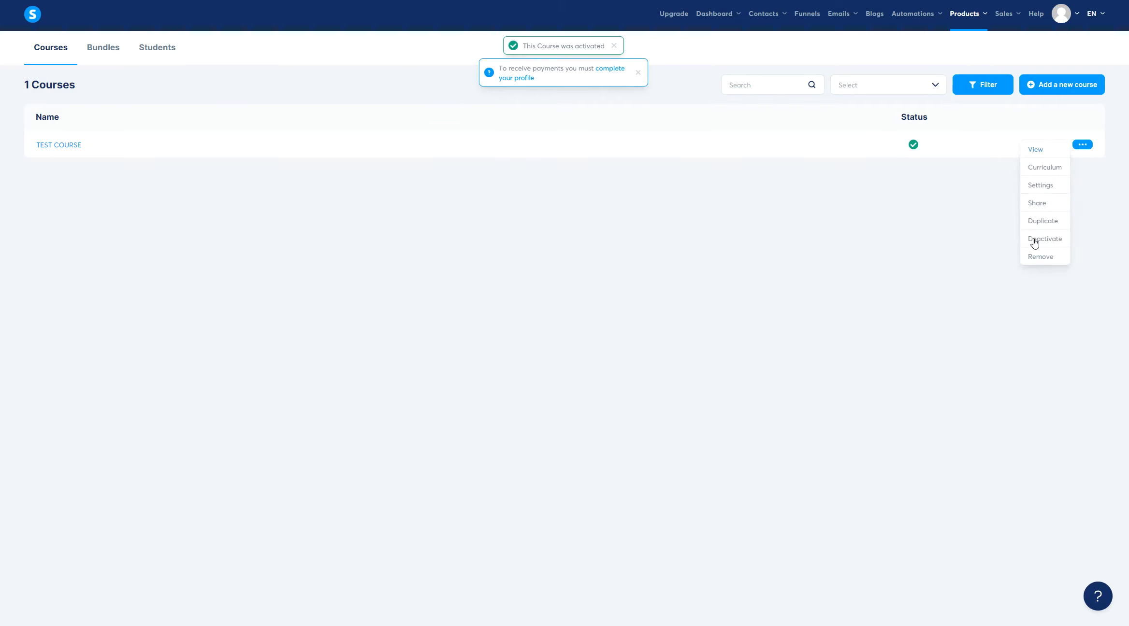
pyautogui.click(1036, 151)
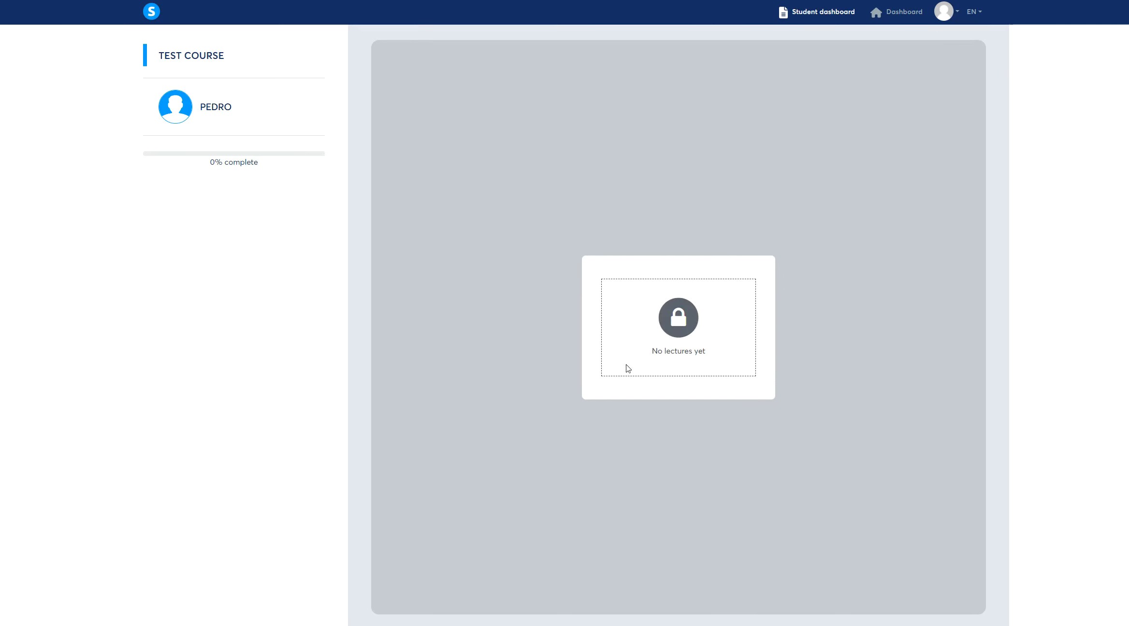
pyautogui.tripleClick(716, 354)
pyautogui.click(220, 55)
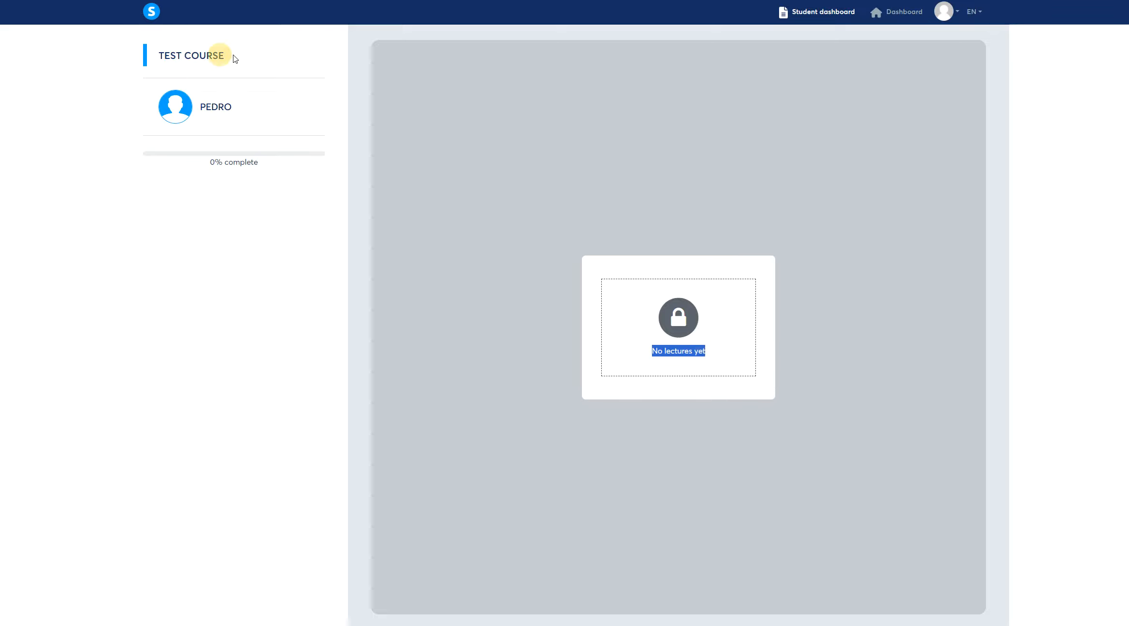
pyautogui.click(229, 107)
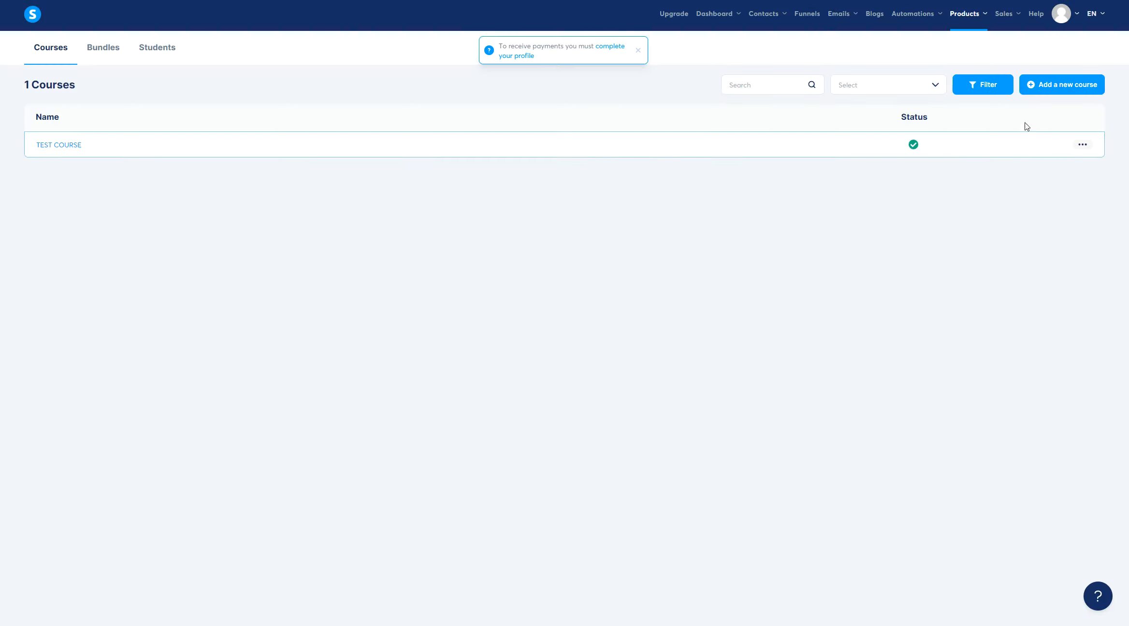
# Open the settings of TEST COURSE from the course list and review the entered details
pyautogui.click(1081, 143)
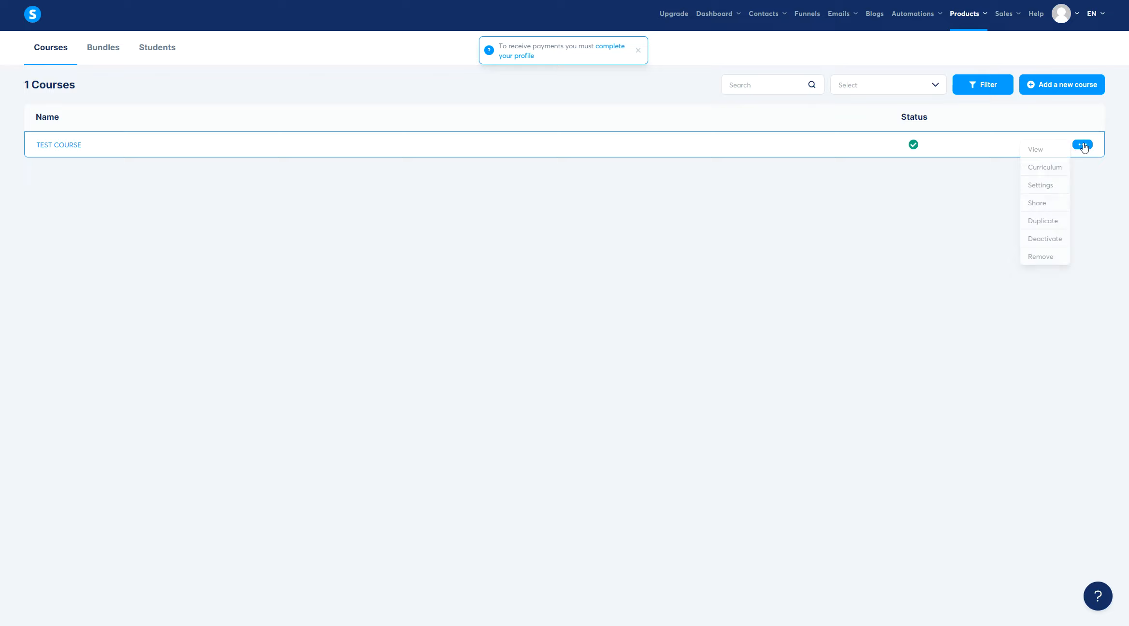
pyautogui.click(1047, 191)
pyautogui.scroll(-1, 585, 306)
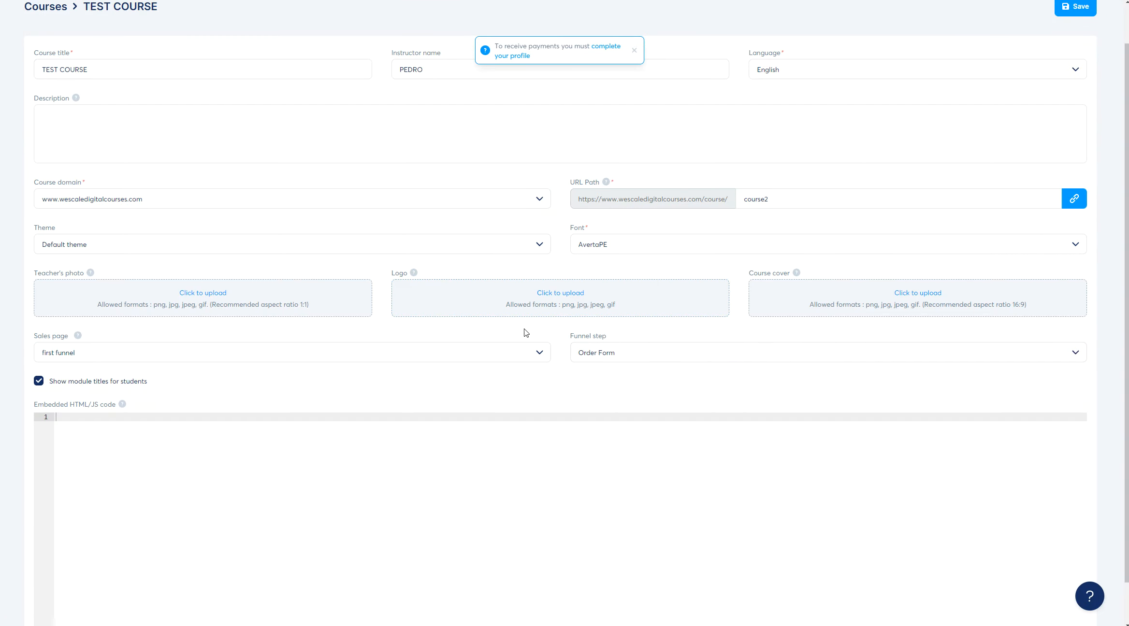
# Return to the course list and look at the sharing dialog of TEST COURSE
pyautogui.scroll(1, 309, 97)
pyautogui.click(40, 52)
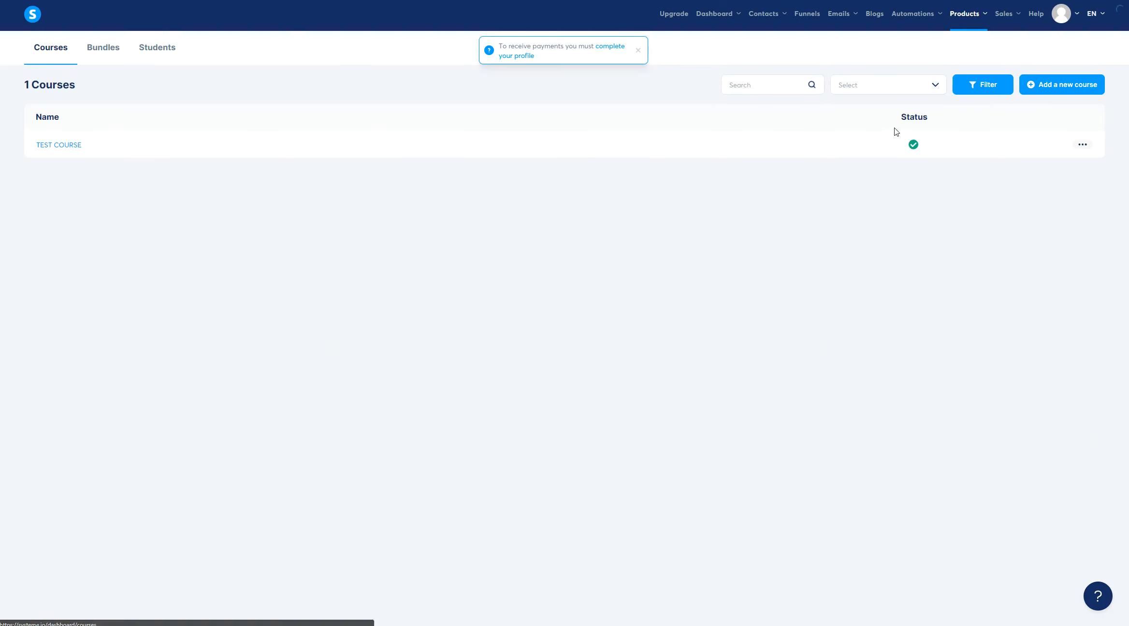
pyautogui.click(1082, 145)
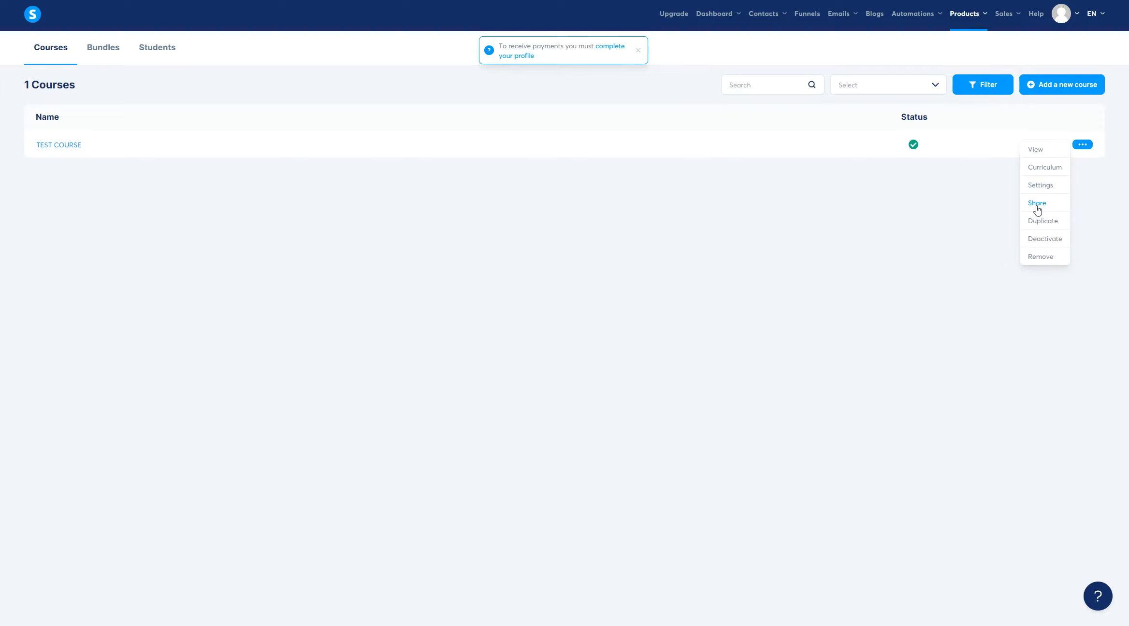
pyautogui.click(1037, 205)
pyautogui.moveTo(642, 320); pyautogui.dragTo(472, 318)
pyautogui.click(703, 265)
pyautogui.click(1083, 144)
pyautogui.click(692, 202)
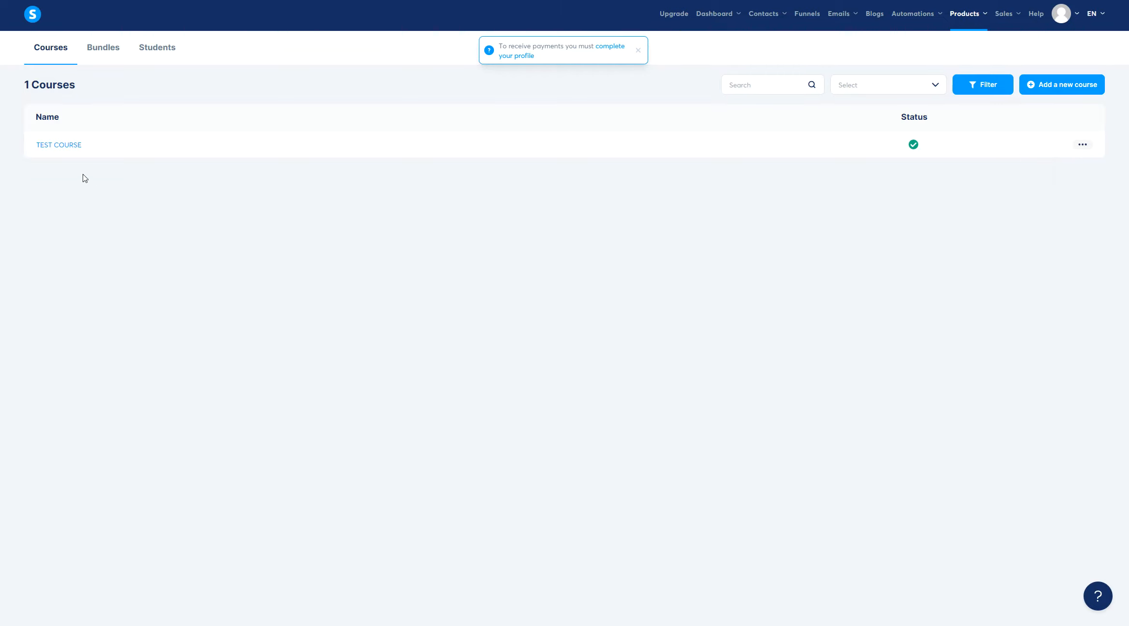
# Open the curriculum of TEST COURSE and create a module named First Module
pyautogui.click(55, 151)
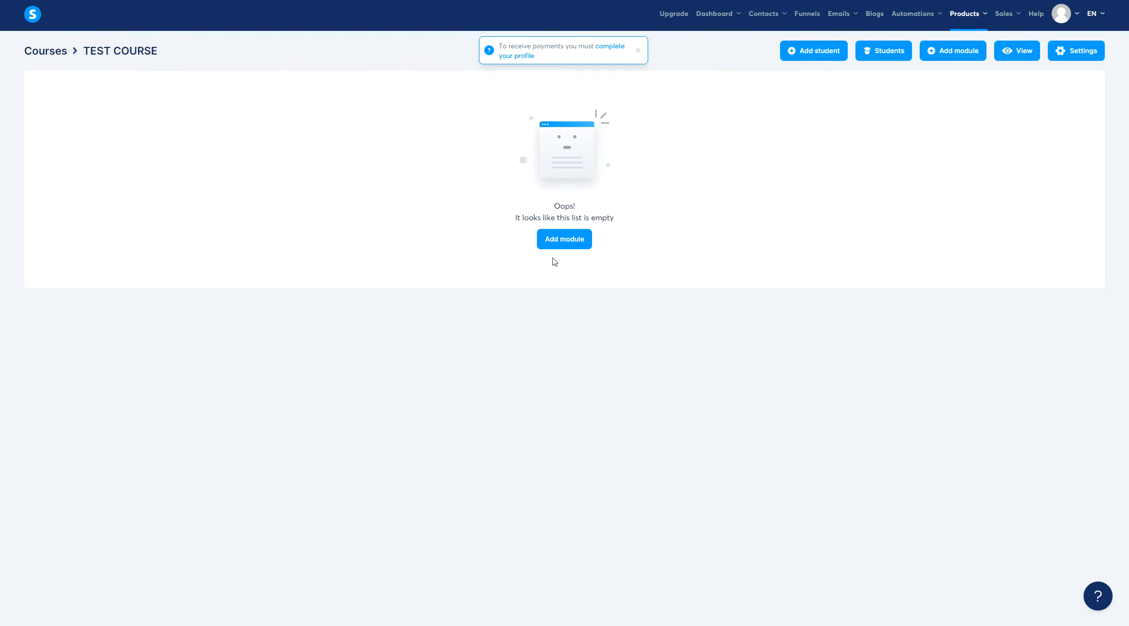
pyautogui.click(565, 243)
pyautogui.click(477, 320)
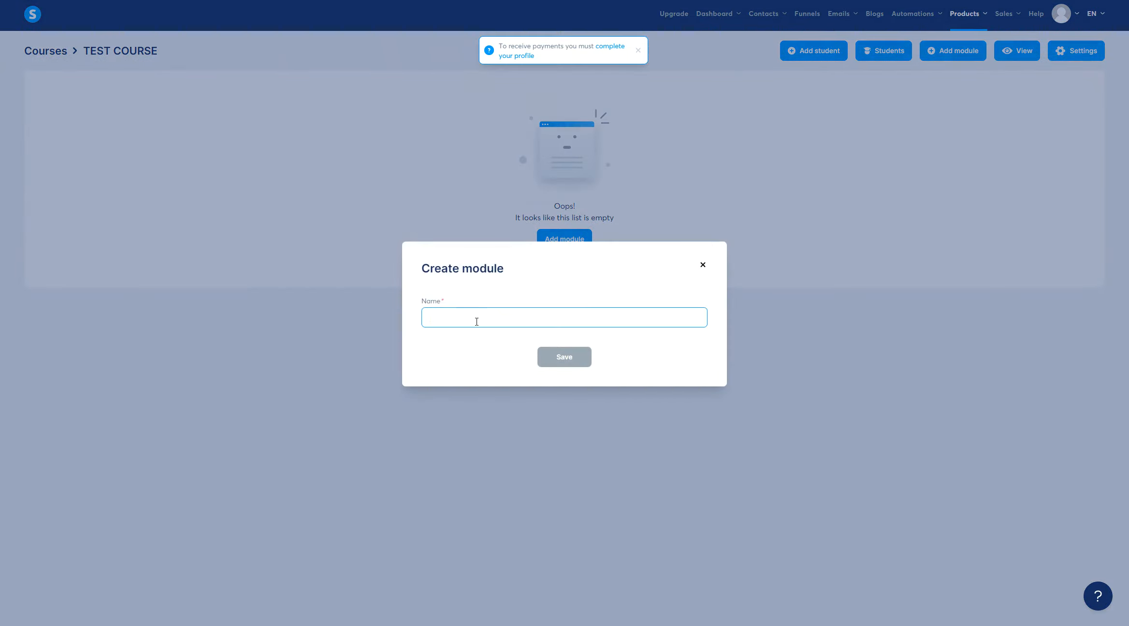
pyautogui.write('fIRS')
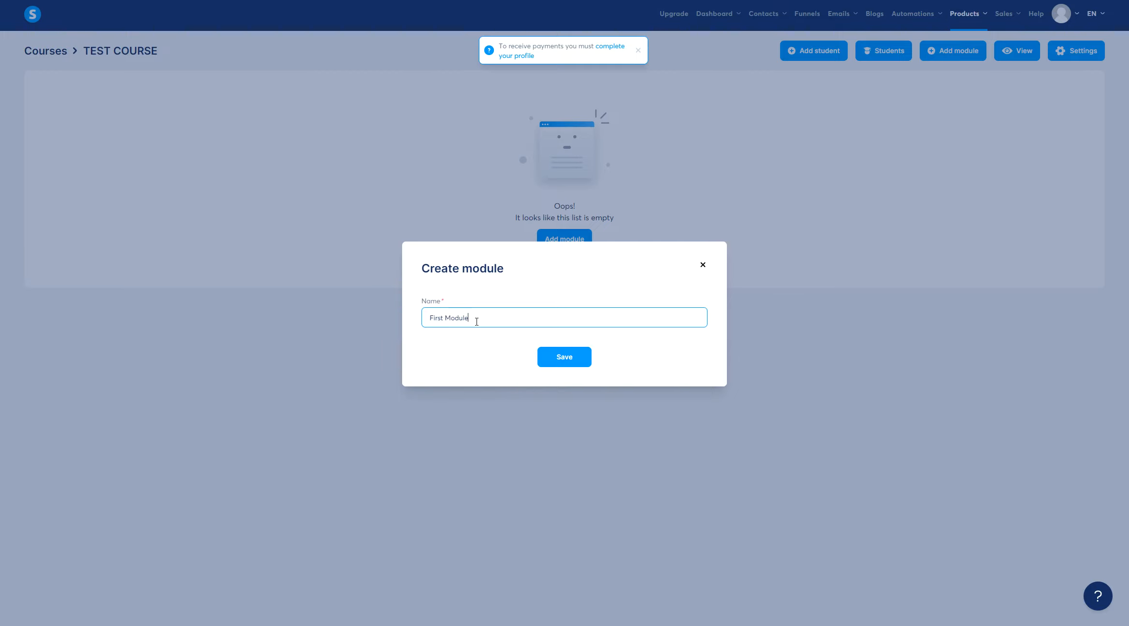
pyautogui.click(561, 352)
# Add a lecture named "lesson 1" to First Module with a delay of 0 and the video template
pyautogui.click(66, 90)
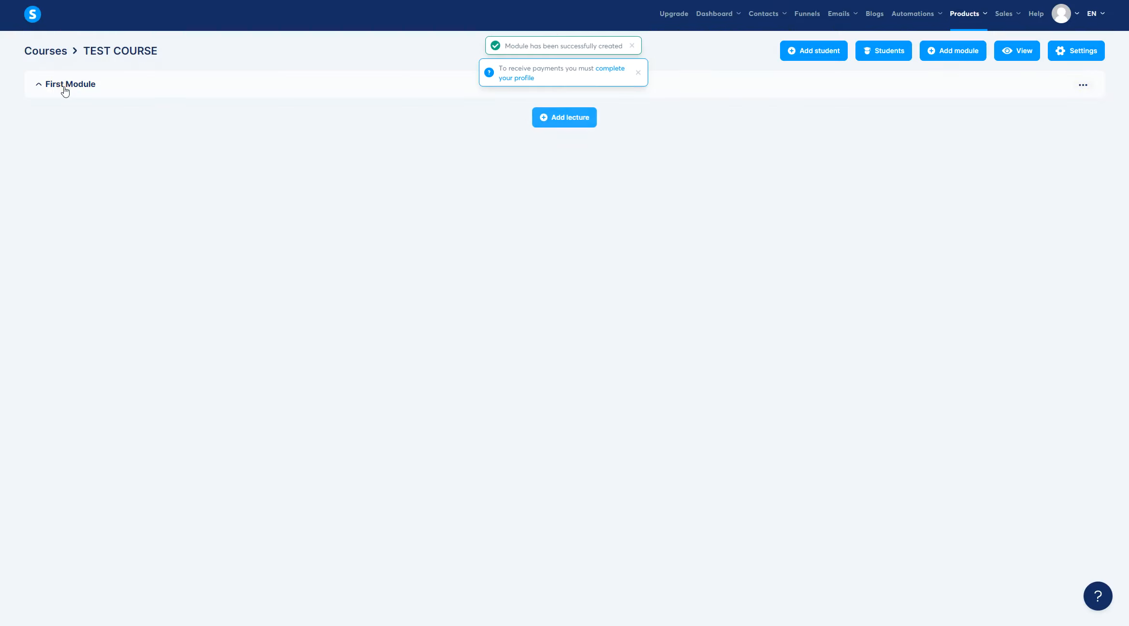
pyautogui.click(567, 123)
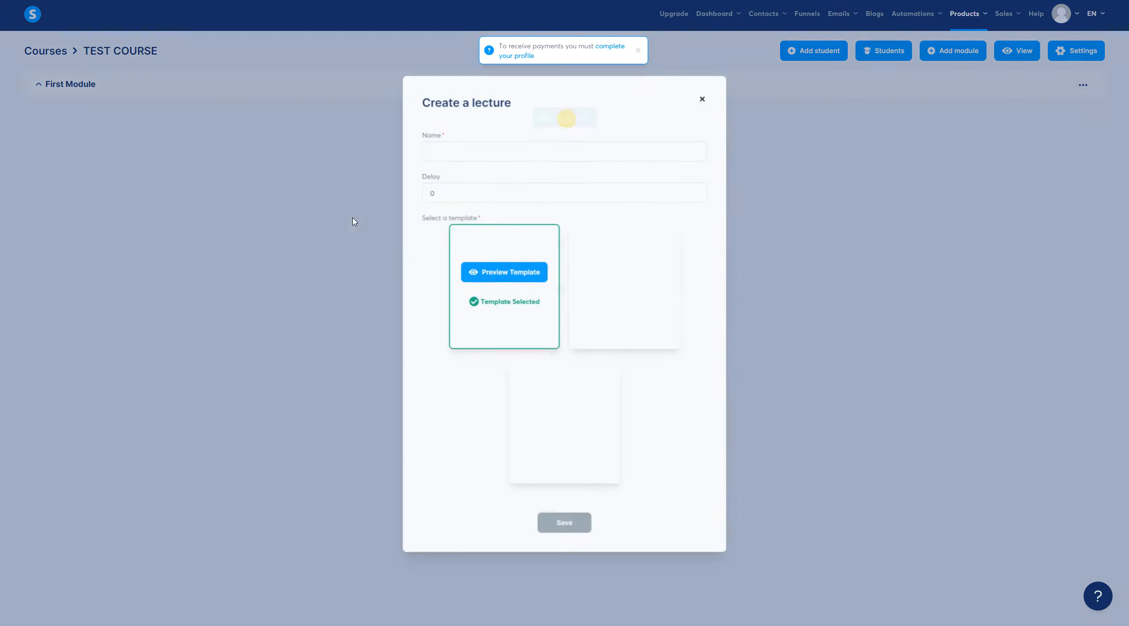
pyautogui.click(480, 149)
pyautogui.write('lesson 1')
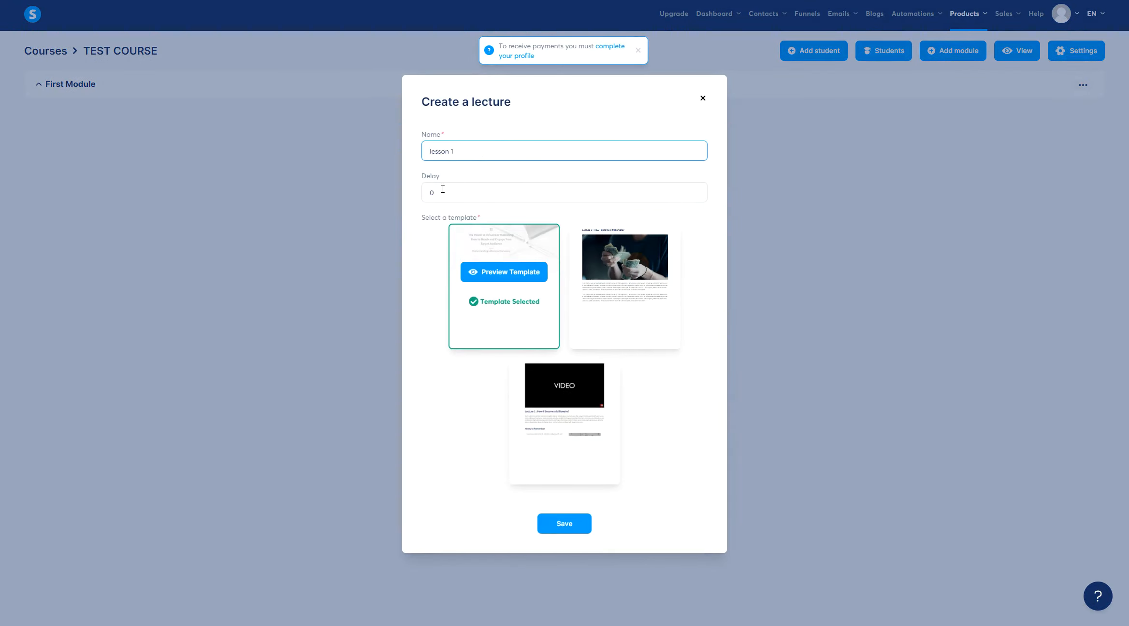
pyautogui.press('Tab')
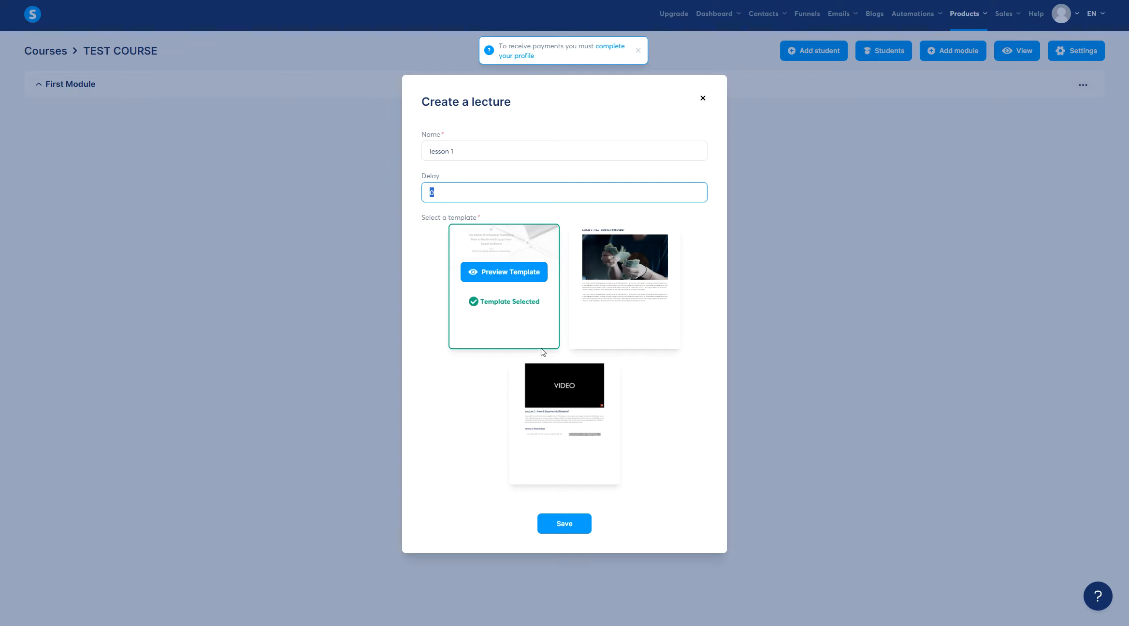
pyautogui.click(563, 439)
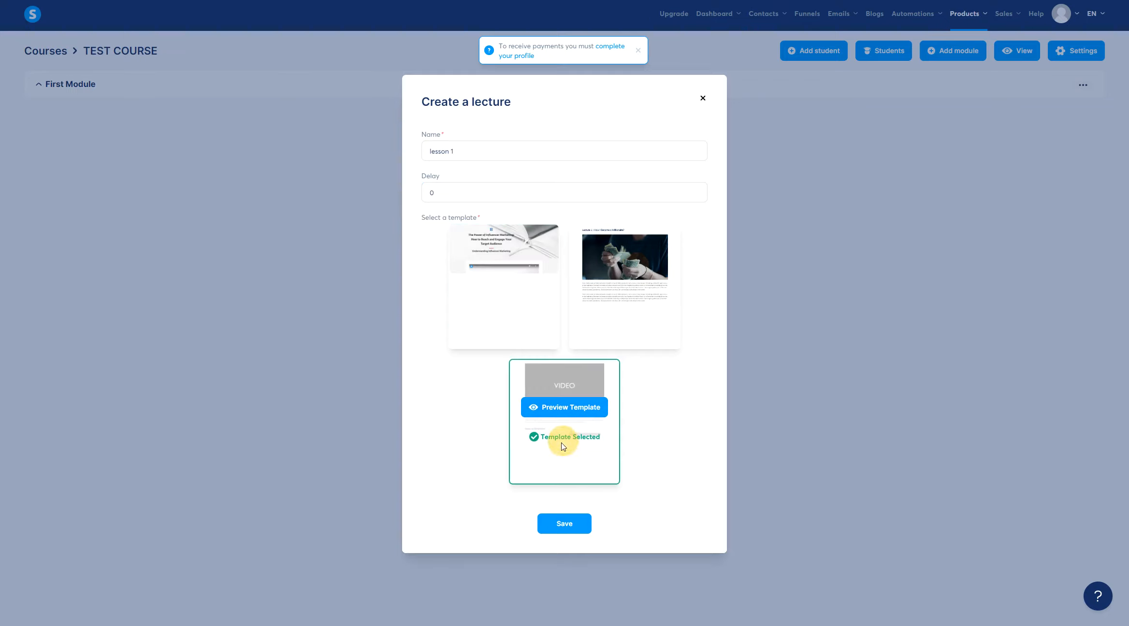
pyautogui.click(565, 526)
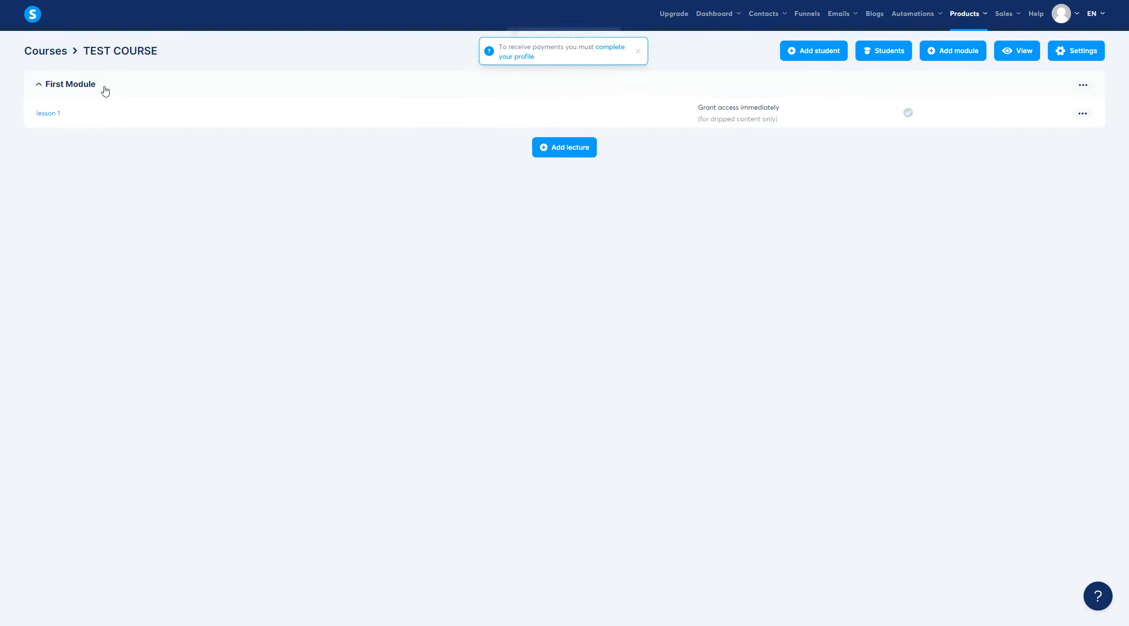
pyautogui.click(1080, 115)
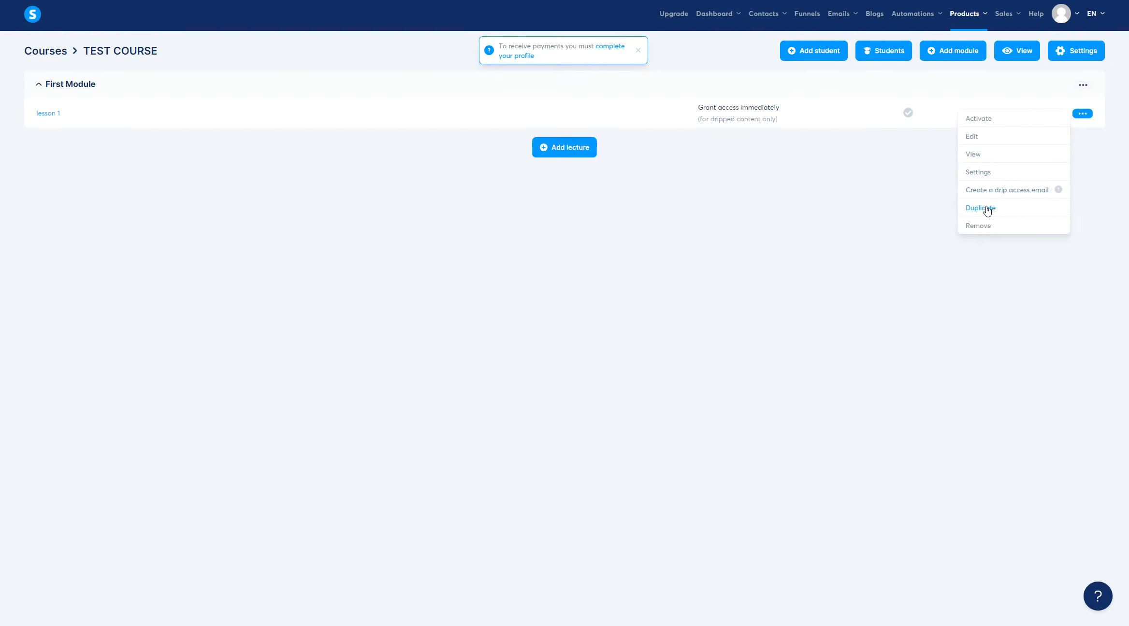
pyautogui.click(564, 148)
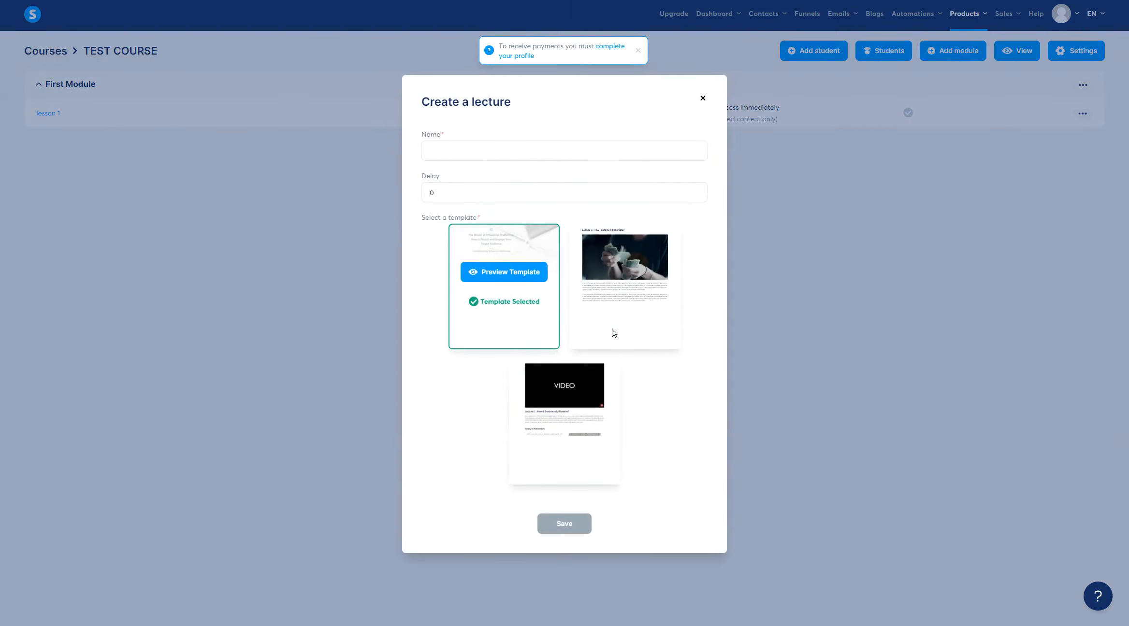
pyautogui.click(702, 98)
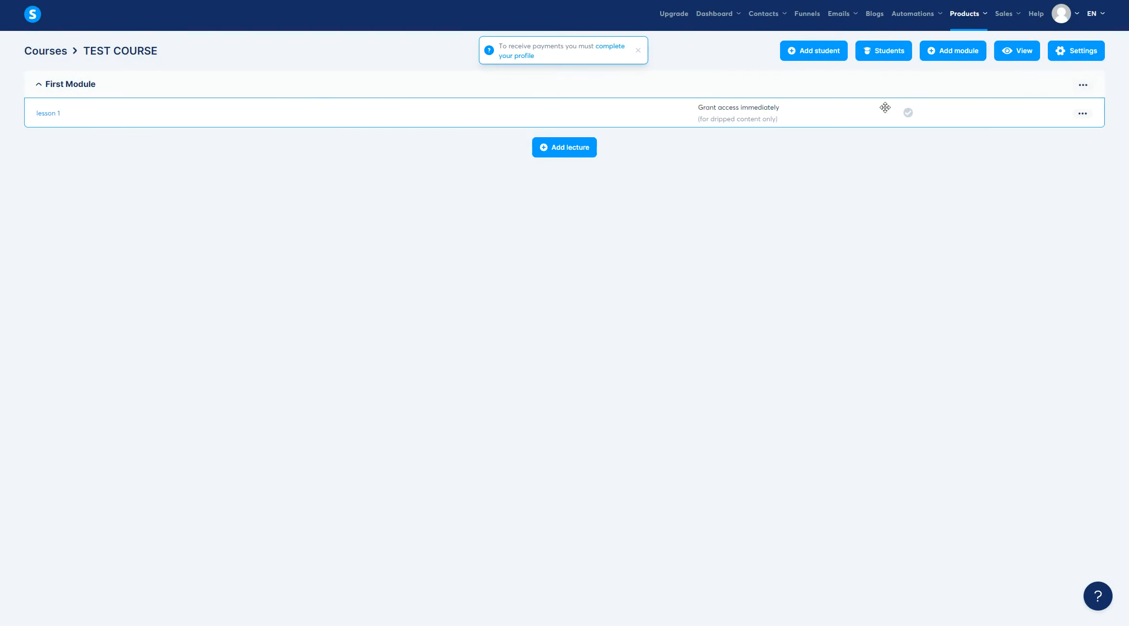
# Duplicate the lecture lesson 1 in First Module and confirm the duplication
pyautogui.click(1084, 115)
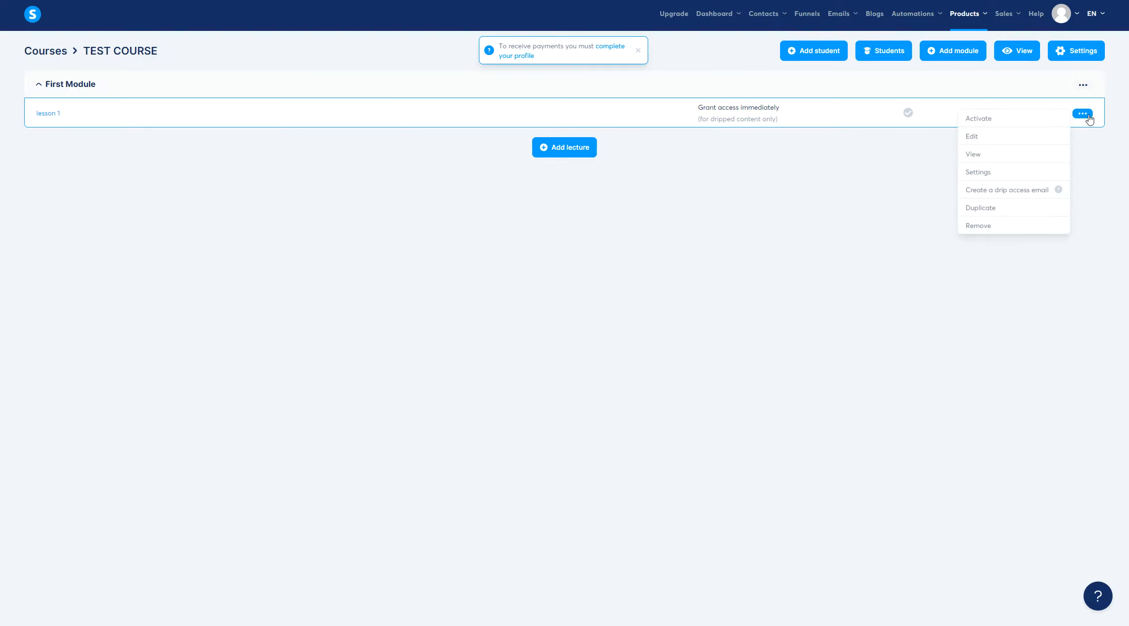
pyautogui.click(984, 212)
pyautogui.click(489, 351)
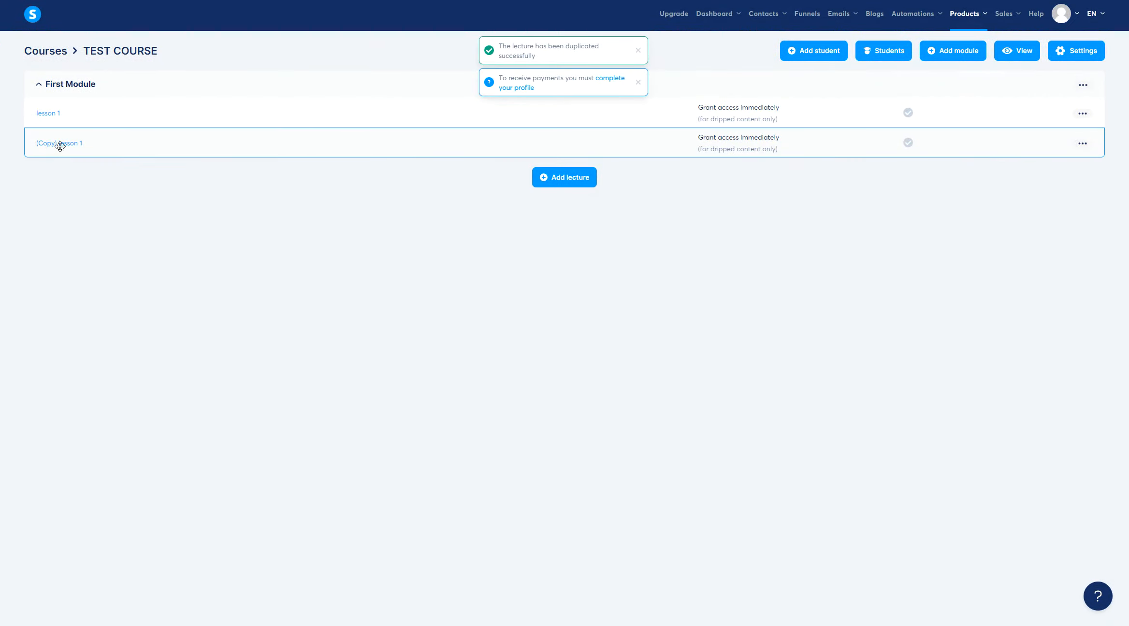
# Rename the duplicated lecture in First Module as Lesson 2 and save its settings
pyautogui.click(1082, 143)
pyautogui.click(993, 205)
pyautogui.moveTo(479, 298); pyautogui.dragTo(365, 298)
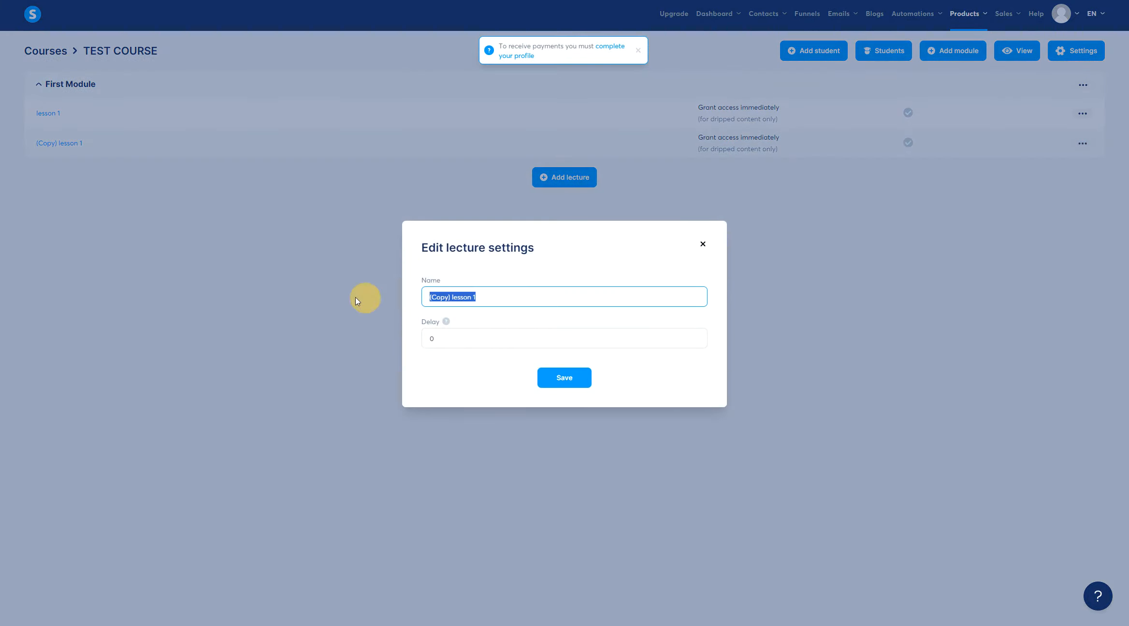
pyautogui.write('Lesson 2')
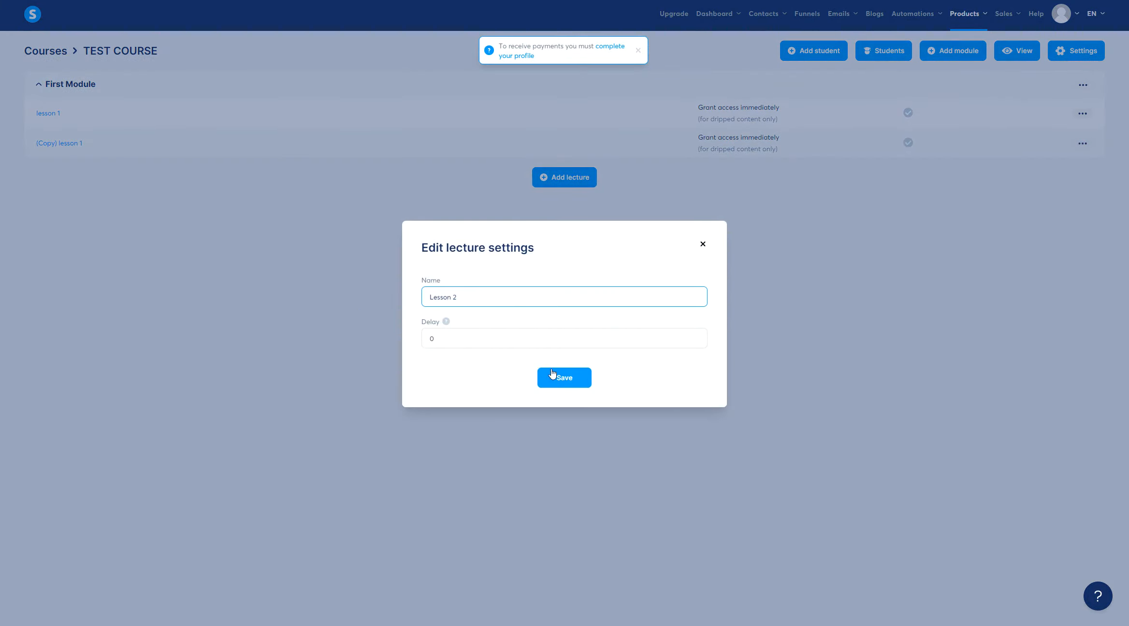
pyautogui.click(543, 373)
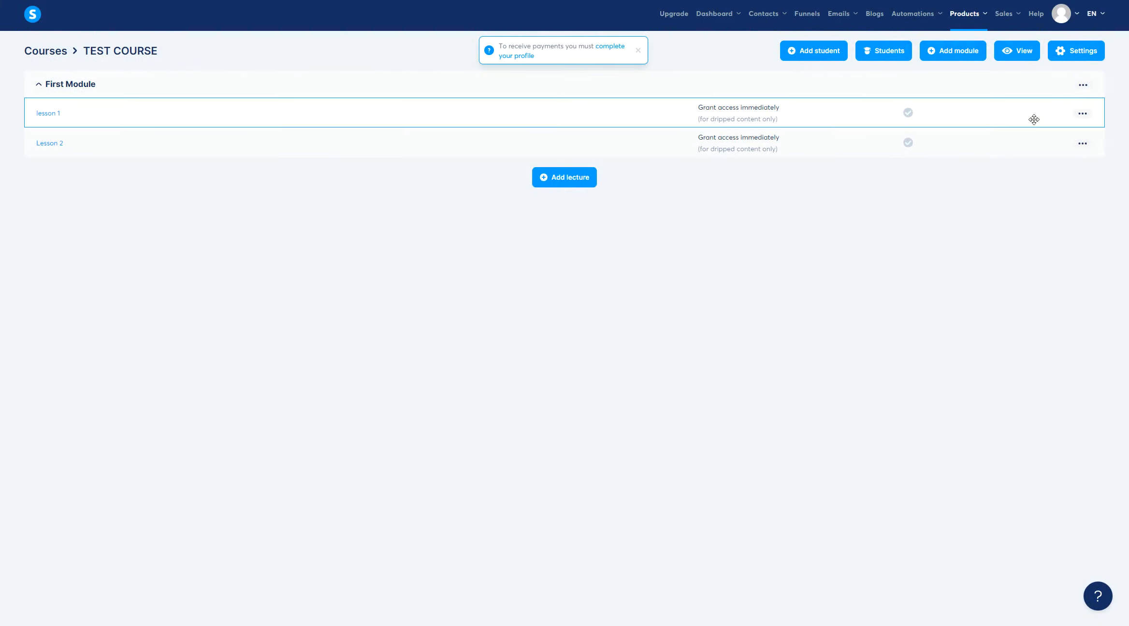
# Activate lesson 1 in First Module and confirm the activation
pyautogui.click(1083, 114)
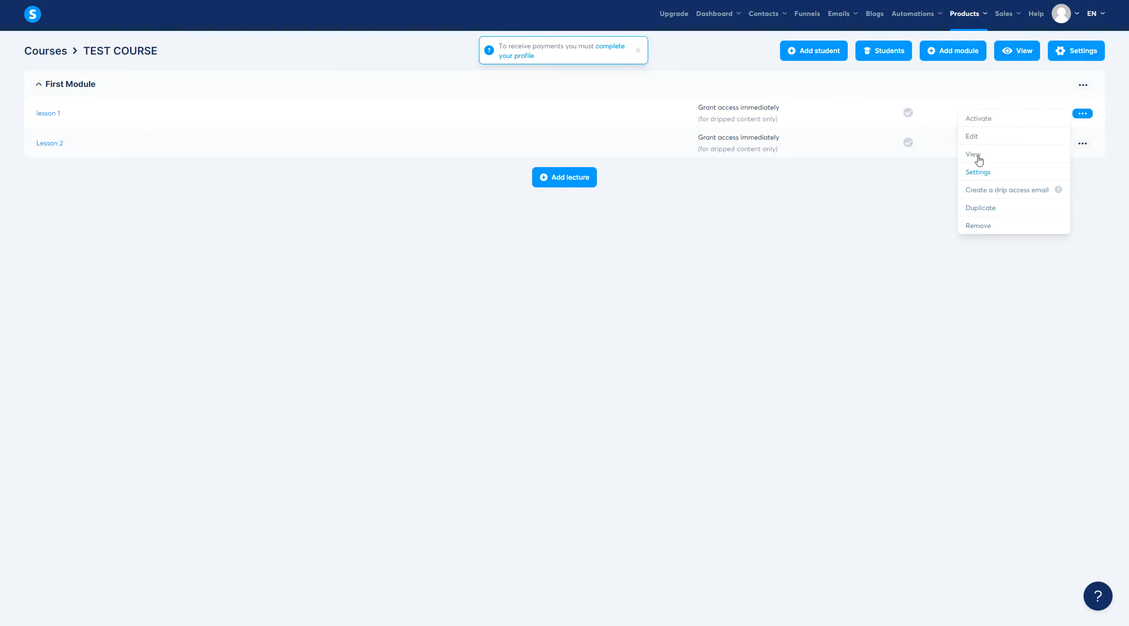
pyautogui.click(981, 123)
pyautogui.click(508, 345)
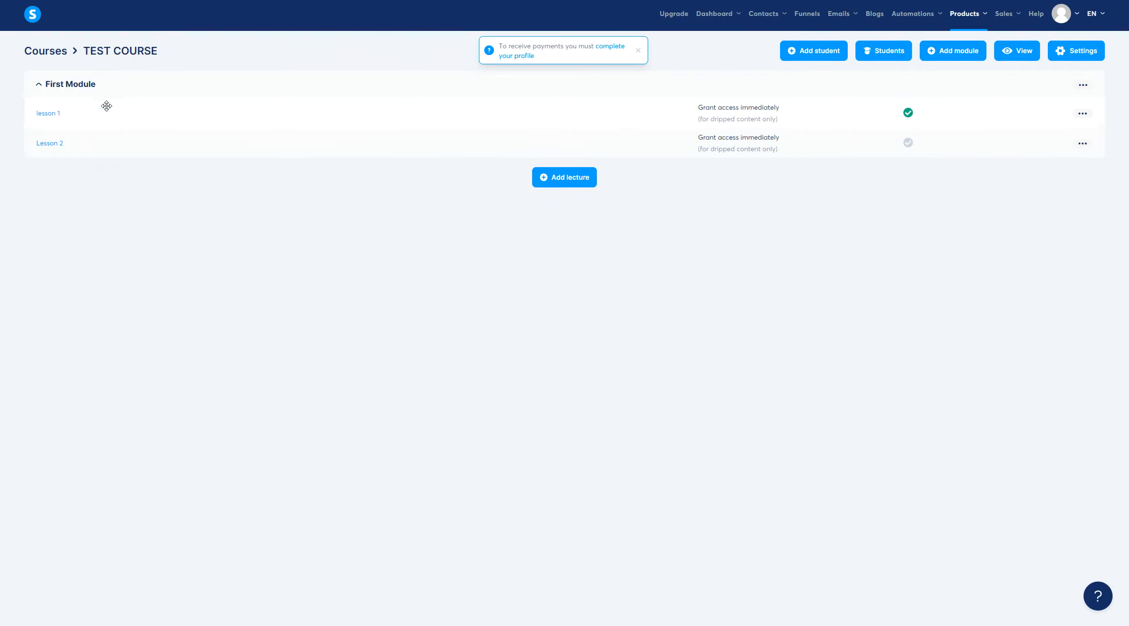
# Open lesson 1 in the page editor, review the template's video, text and notes, and exit to the curriculum
pyautogui.click(47, 114)
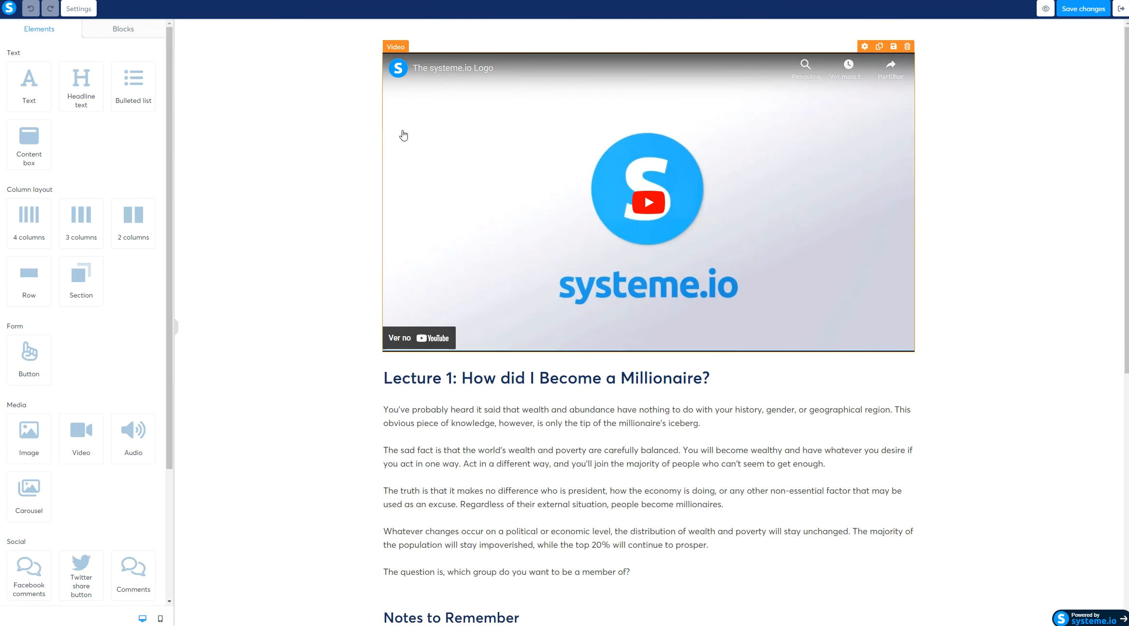
pyautogui.scroll(-9, 437, 212)
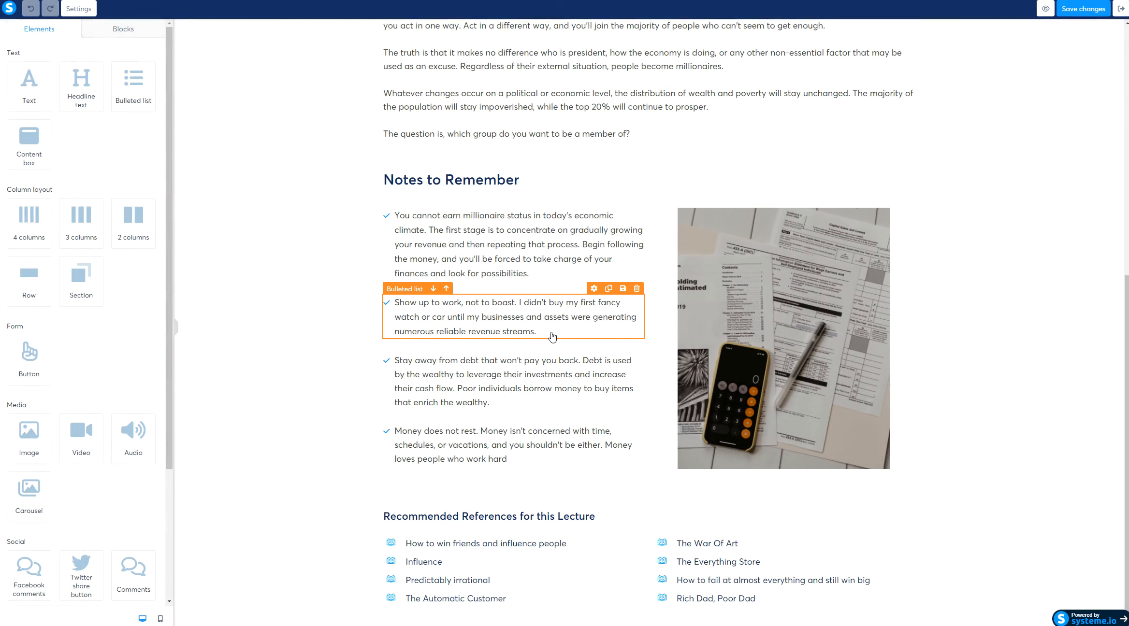
pyautogui.scroll(9, 555, 328)
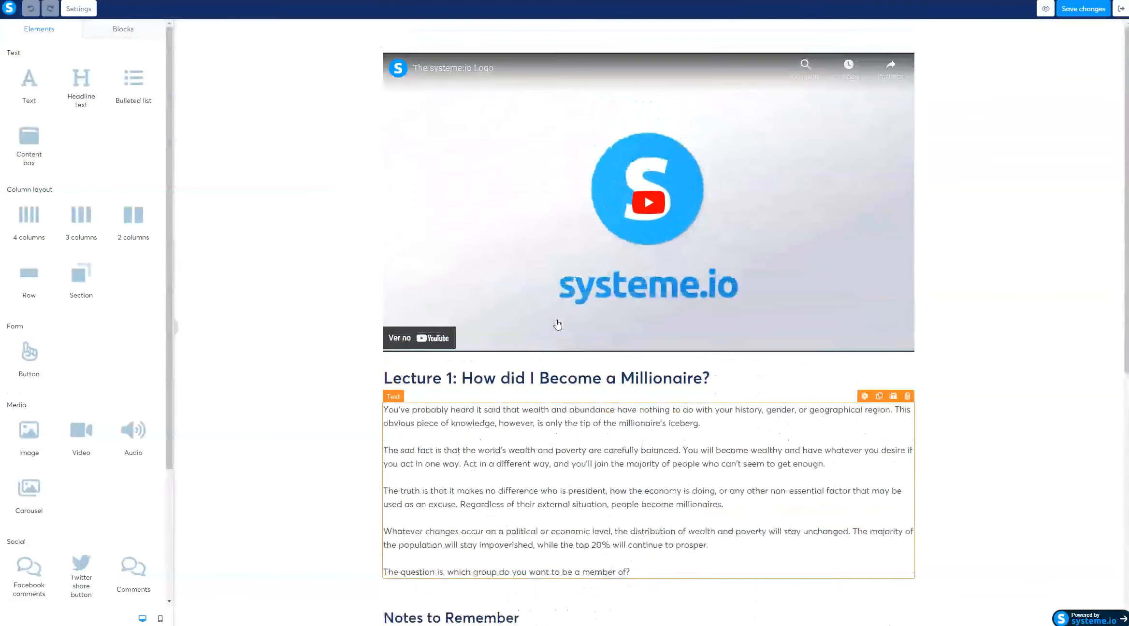
pyautogui.click(1120, 9)
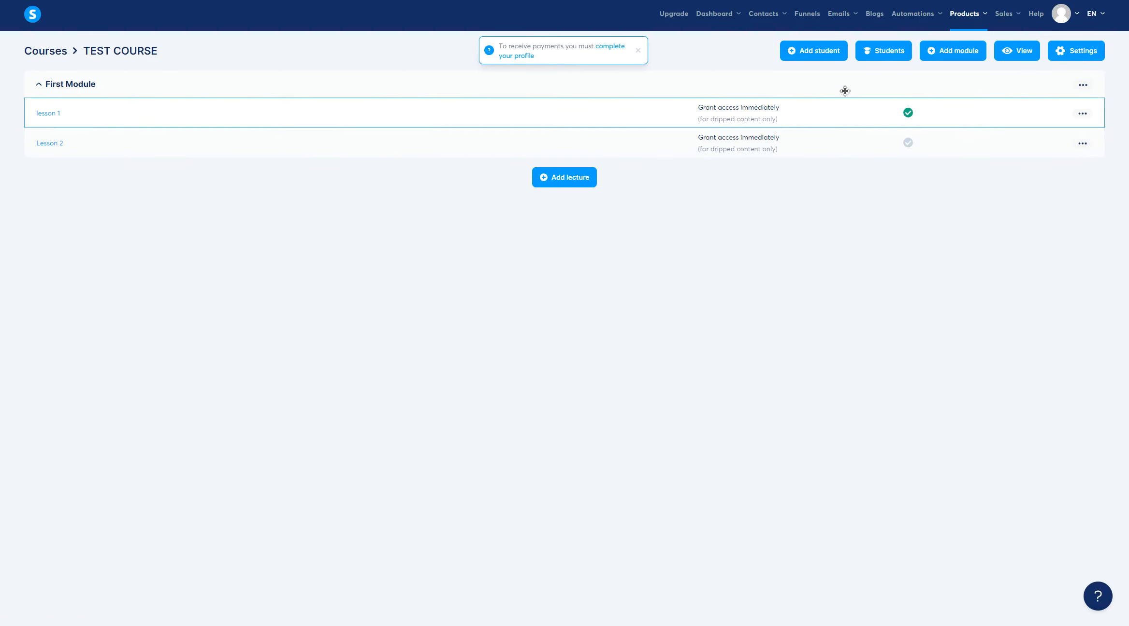
# Create a second module named Module 2 in TEST COURSE
pyautogui.click(956, 51)
pyautogui.click(474, 313)
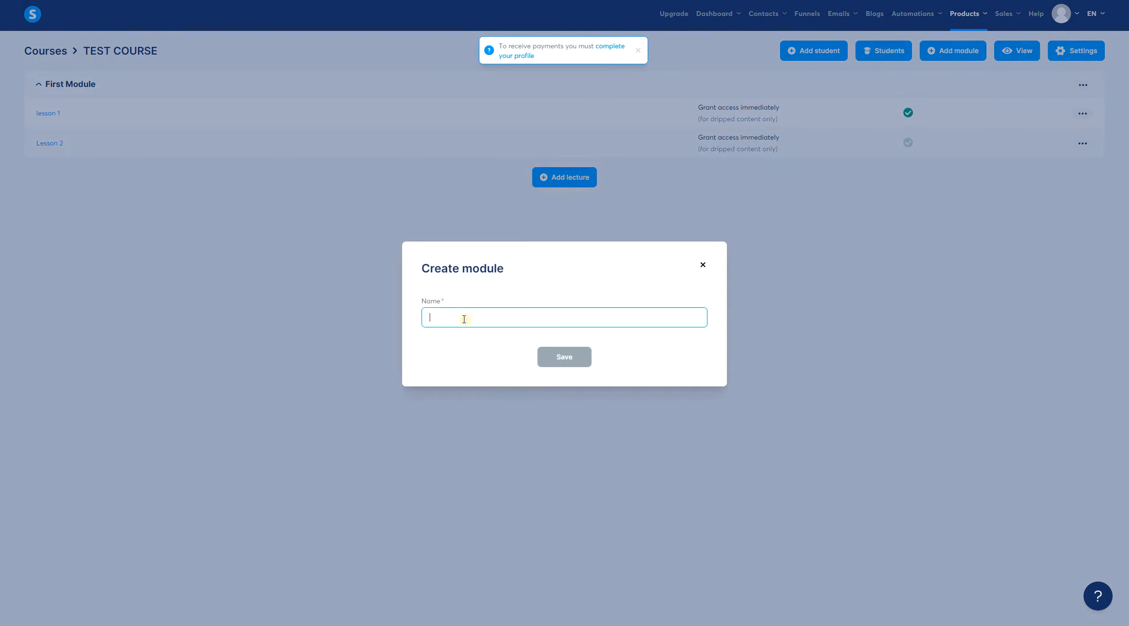
pyautogui.write('Module 2')
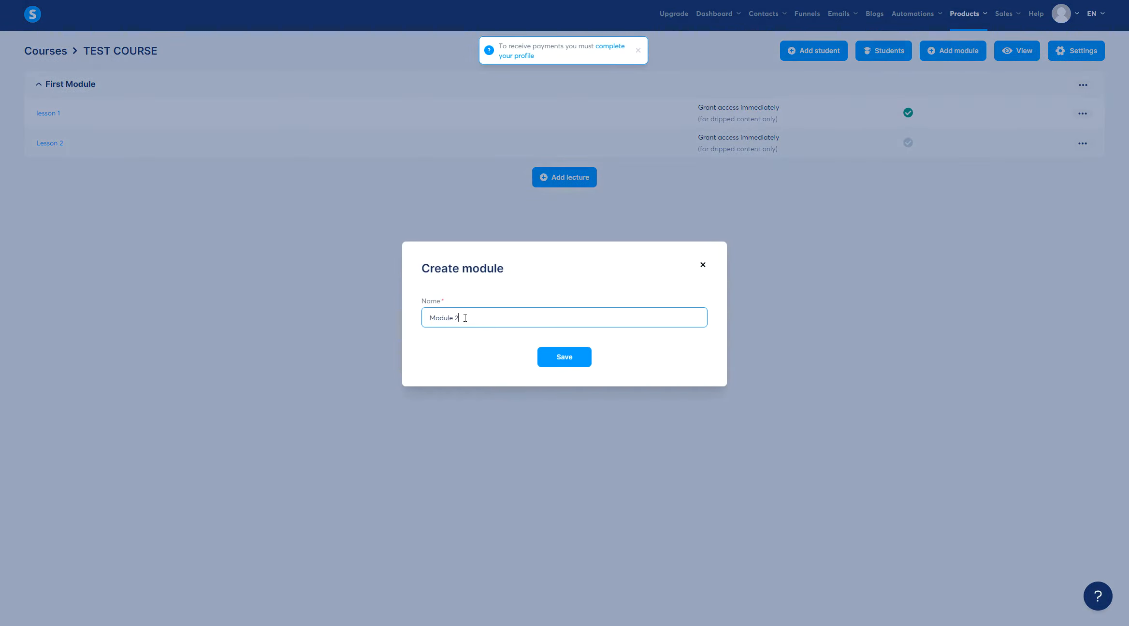
pyautogui.click(578, 363)
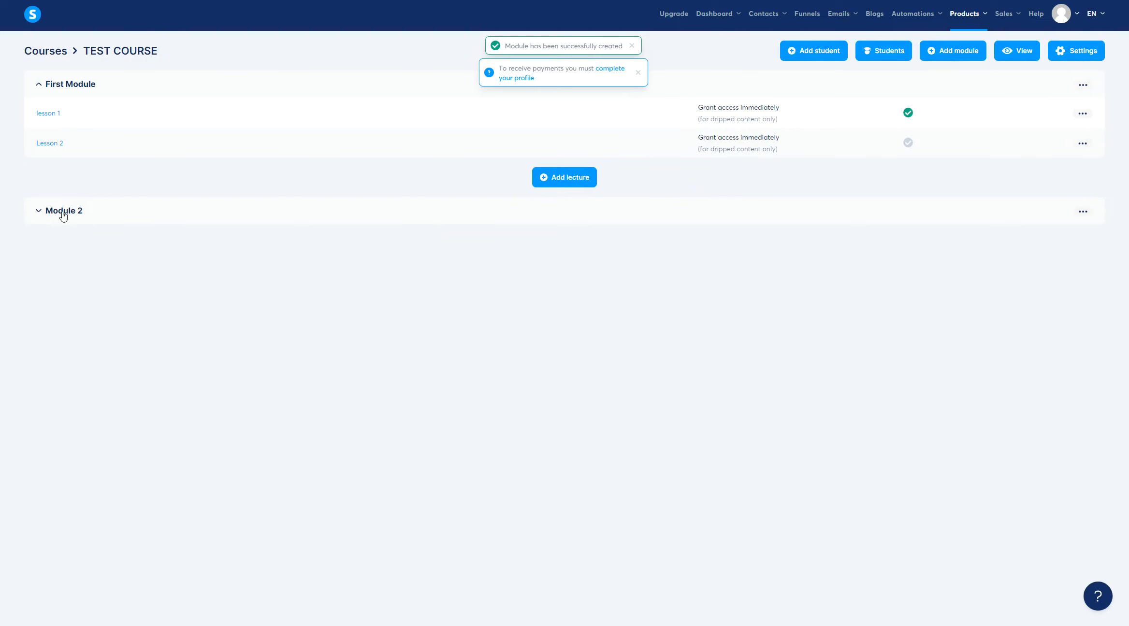
# Expand Module 2 and add a lecture named Lesson 1, keeping the preselected template and a delay of 0
pyautogui.click(63, 215)
pyautogui.click(562, 245)
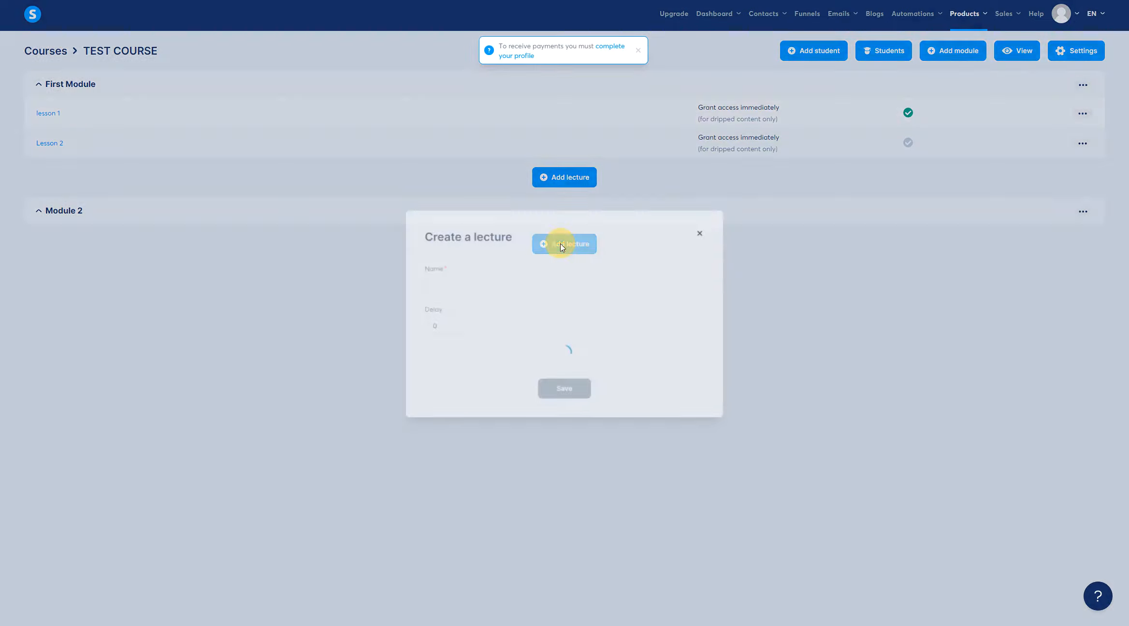
pyautogui.click(444, 151)
pyautogui.write('Lesson 1')
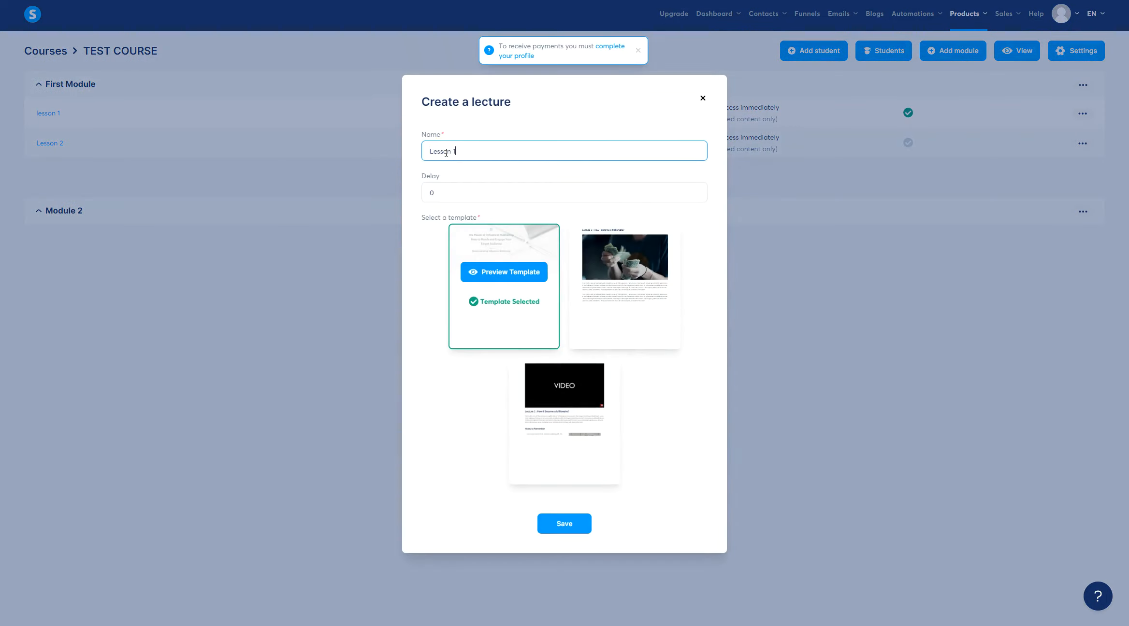
pyautogui.click(553, 527)
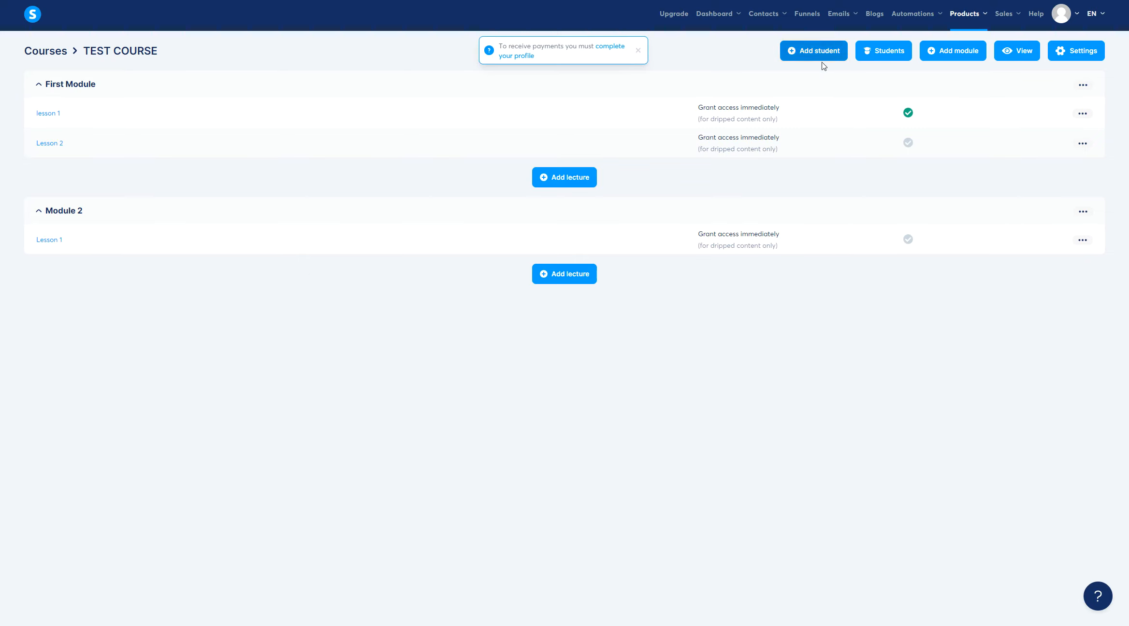
# Open the form for adding a student to TEST COURSE and review its name, email and access type fields
pyautogui.click(836, 53)
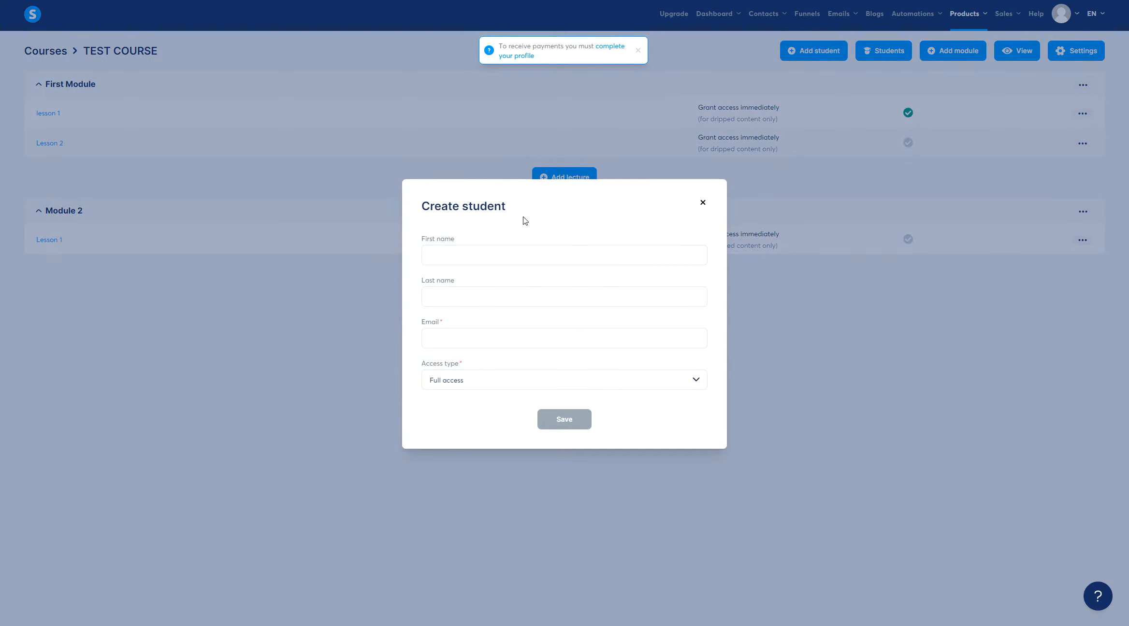
pyautogui.moveTo(464, 237); pyautogui.dragTo(402, 257)
pyautogui.moveTo(468, 280); pyautogui.dragTo(415, 287)
pyautogui.moveTo(442, 329); pyautogui.dragTo(407, 338)
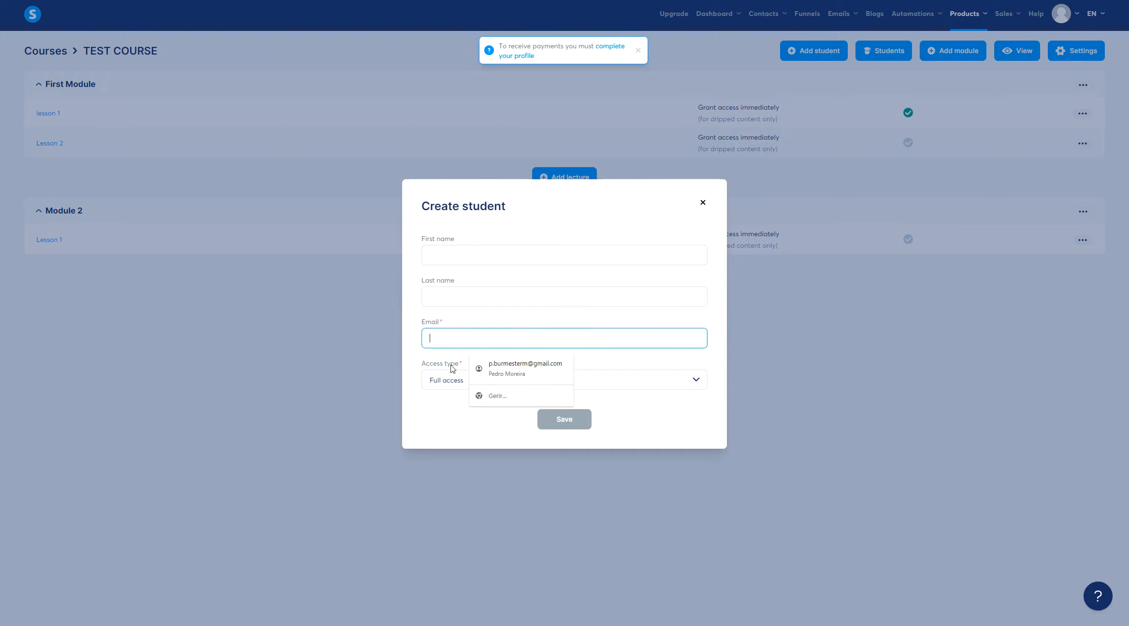
pyautogui.click(451, 366)
pyautogui.click(448, 386)
pyautogui.click(663, 197)
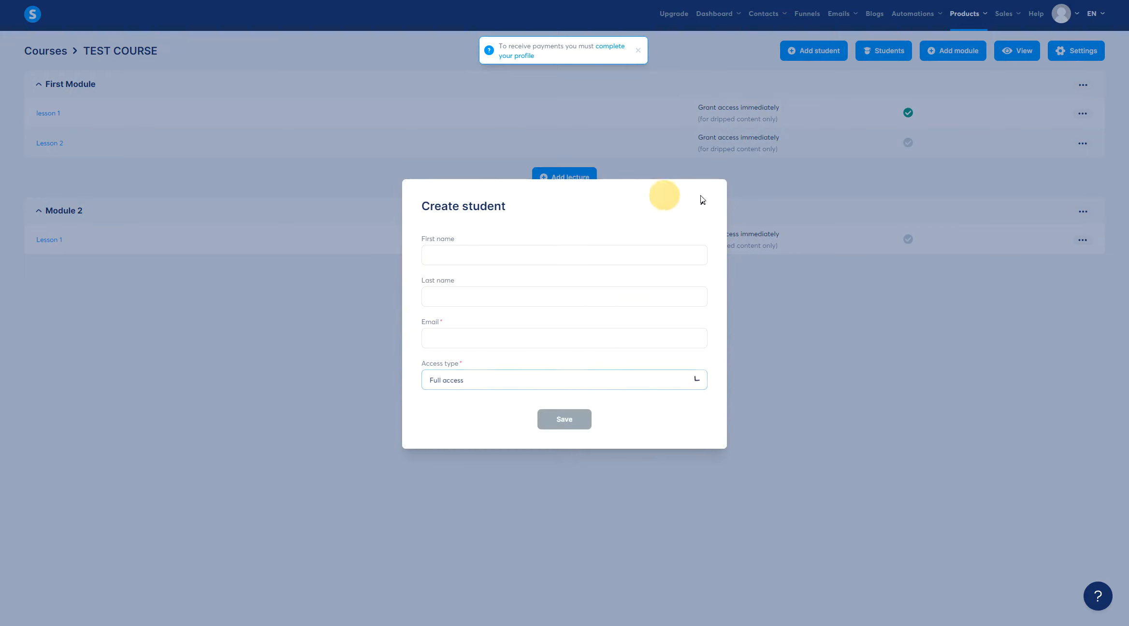
# Dismiss the student form, check the list of students enrolled in TEST COURSE, and reopen the course's curriculum
pyautogui.click(703, 204)
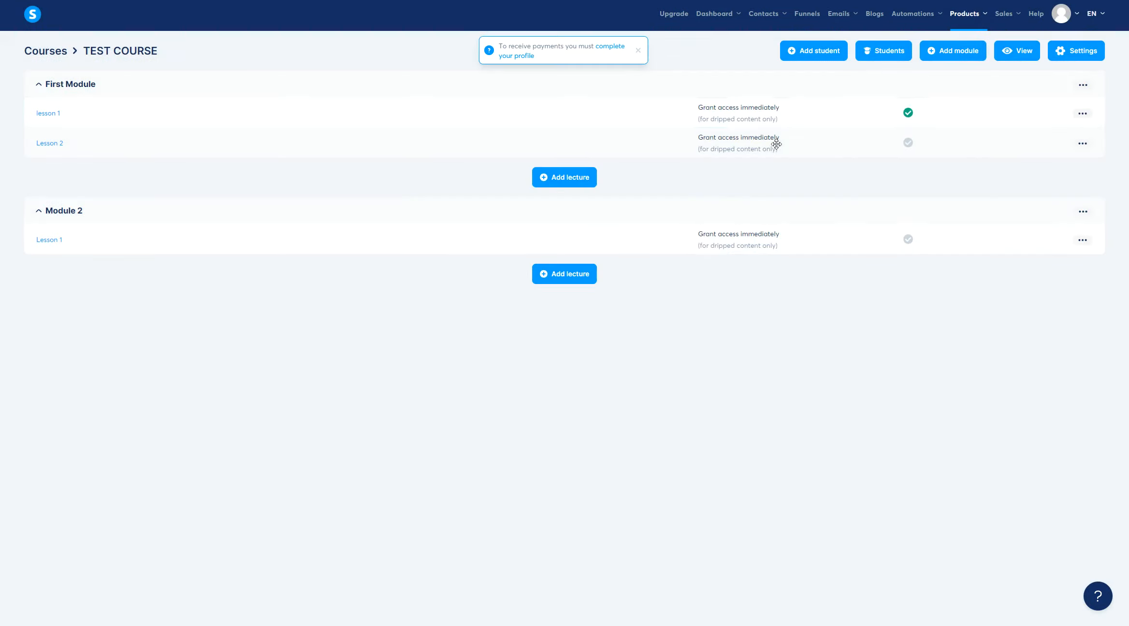
pyautogui.click(895, 54)
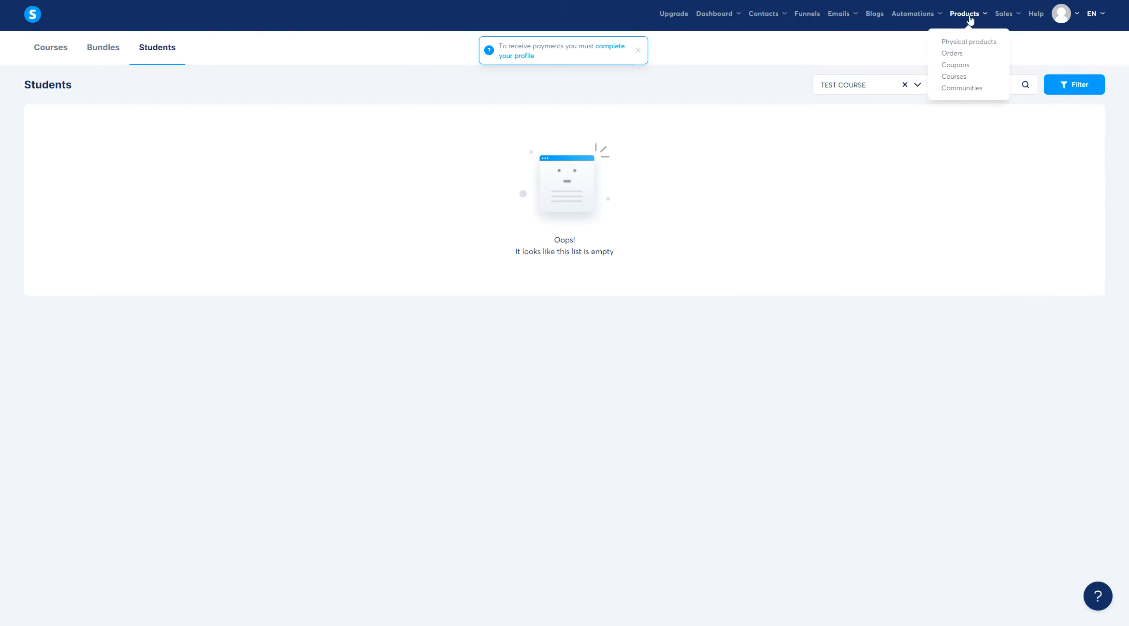
pyautogui.click(34, 54)
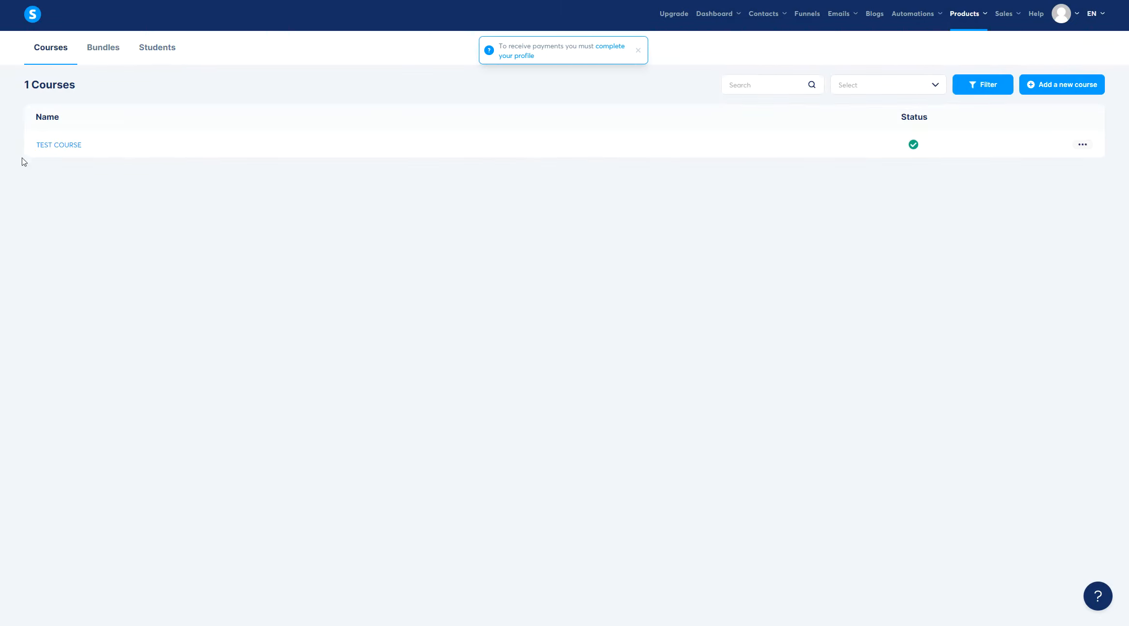
pyautogui.click(61, 145)
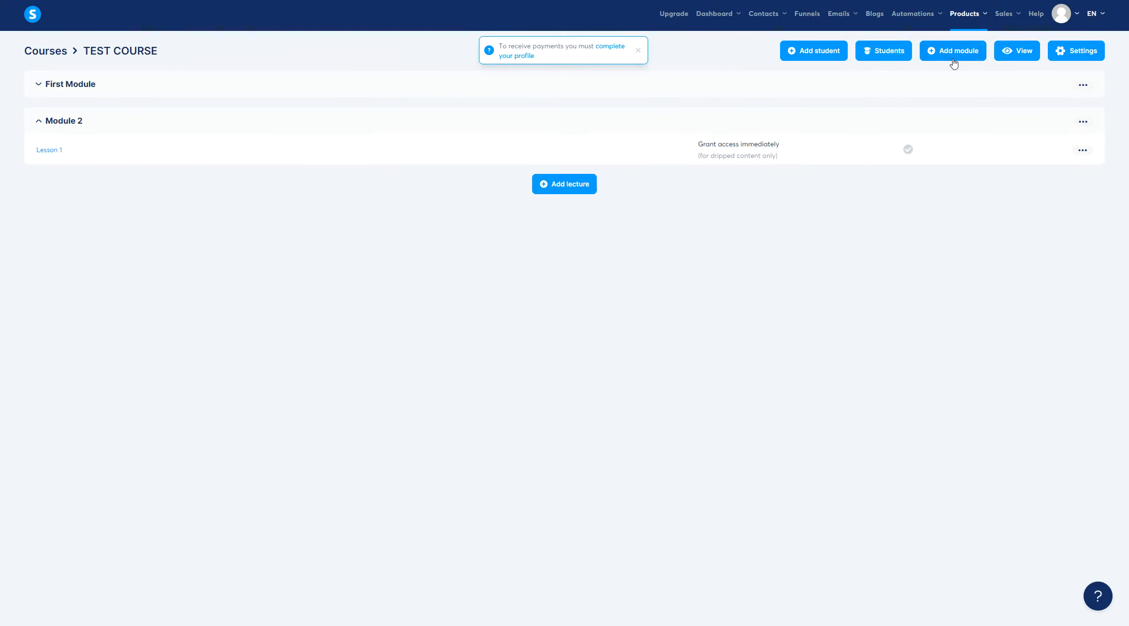
# Preview TEST COURSE as a student, look through lesson 1 of First Module, and close the preview
pyautogui.click(1022, 52)
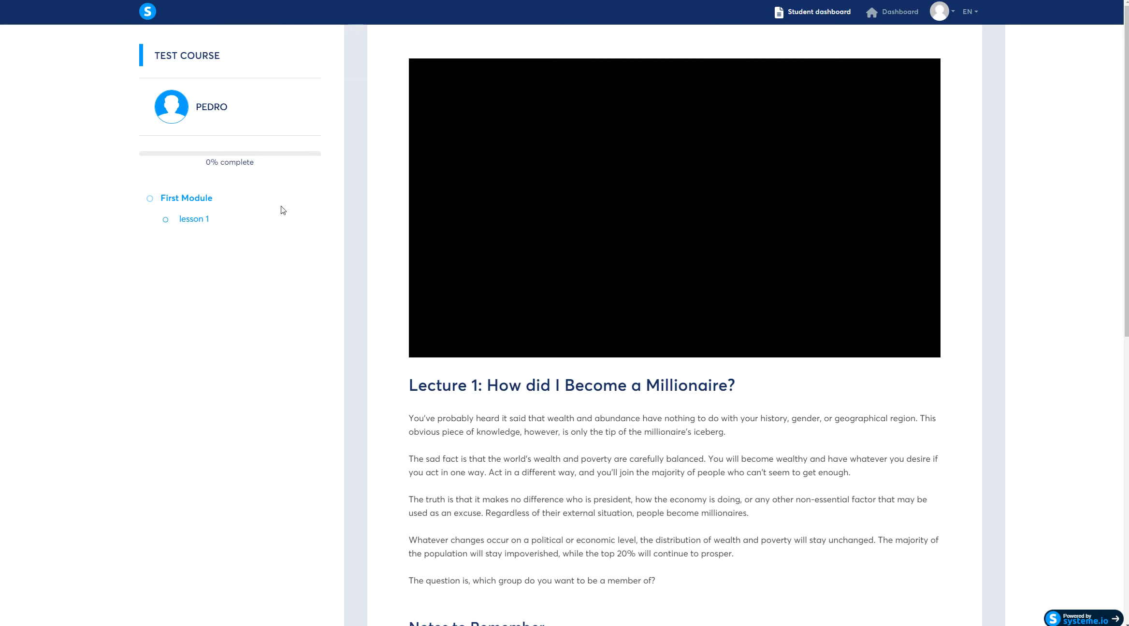
pyautogui.click(193, 198)
pyautogui.click(199, 220)
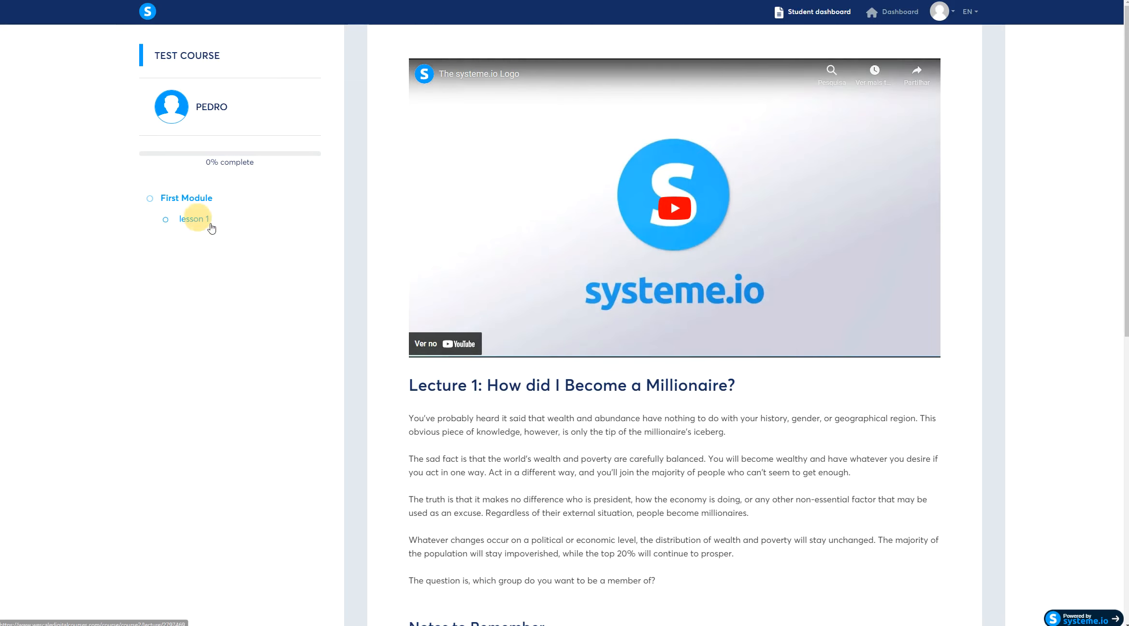
pyautogui.scroll(-4, 624, 356)
pyautogui.scroll(4, 629, 350)
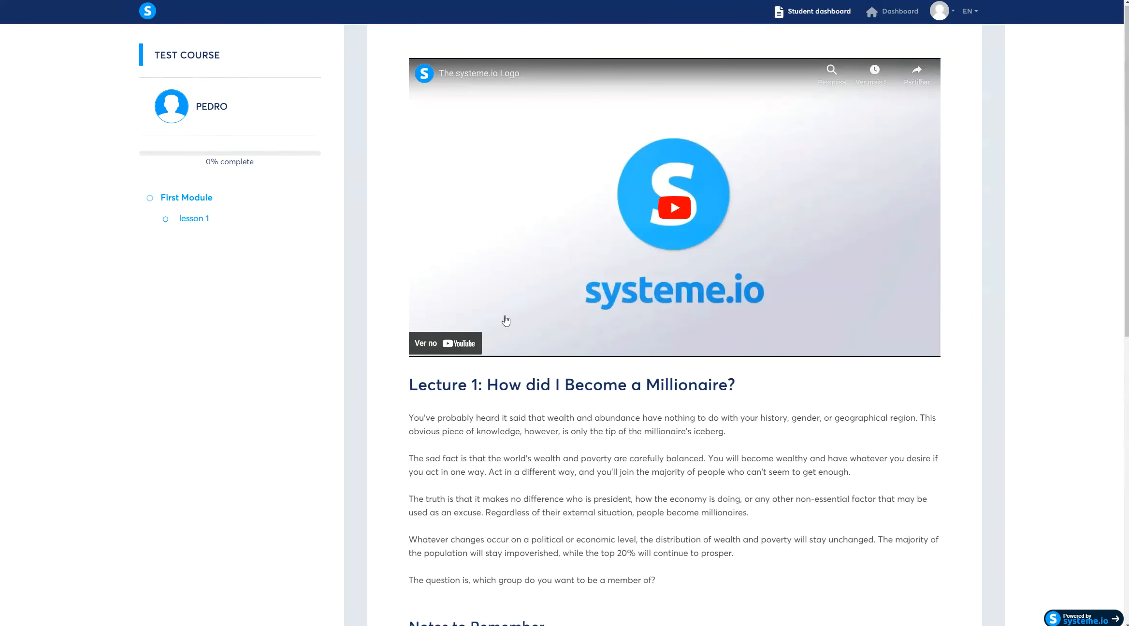
pyautogui.hotkey('ctrl', 'w')
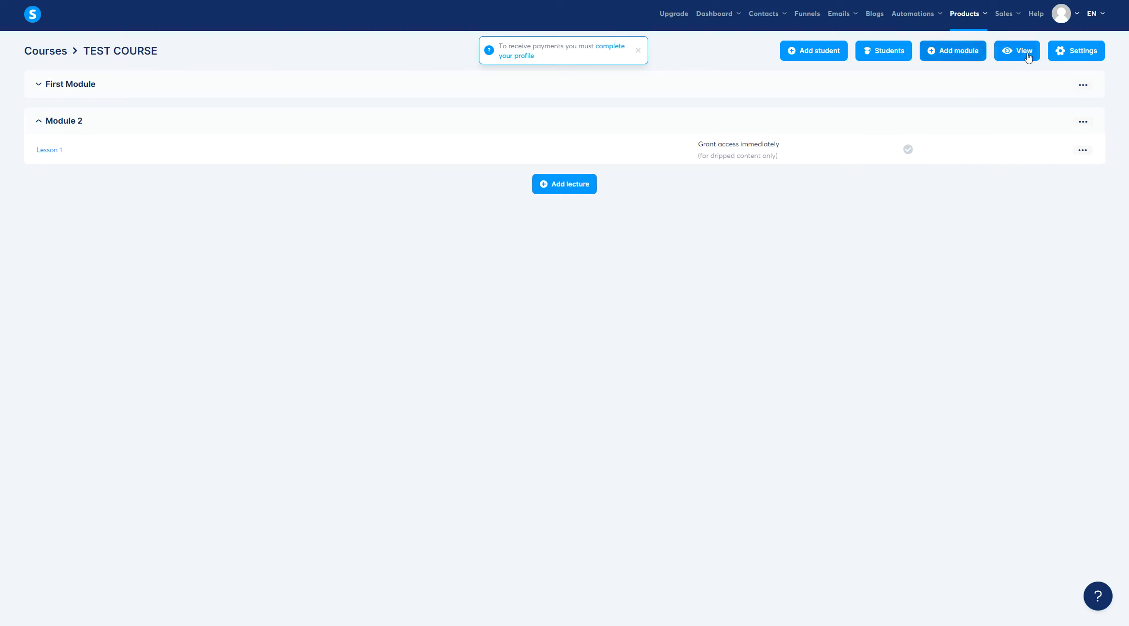
# Review the settings of TEST COURSE and return to the course list
pyautogui.click(1077, 57)
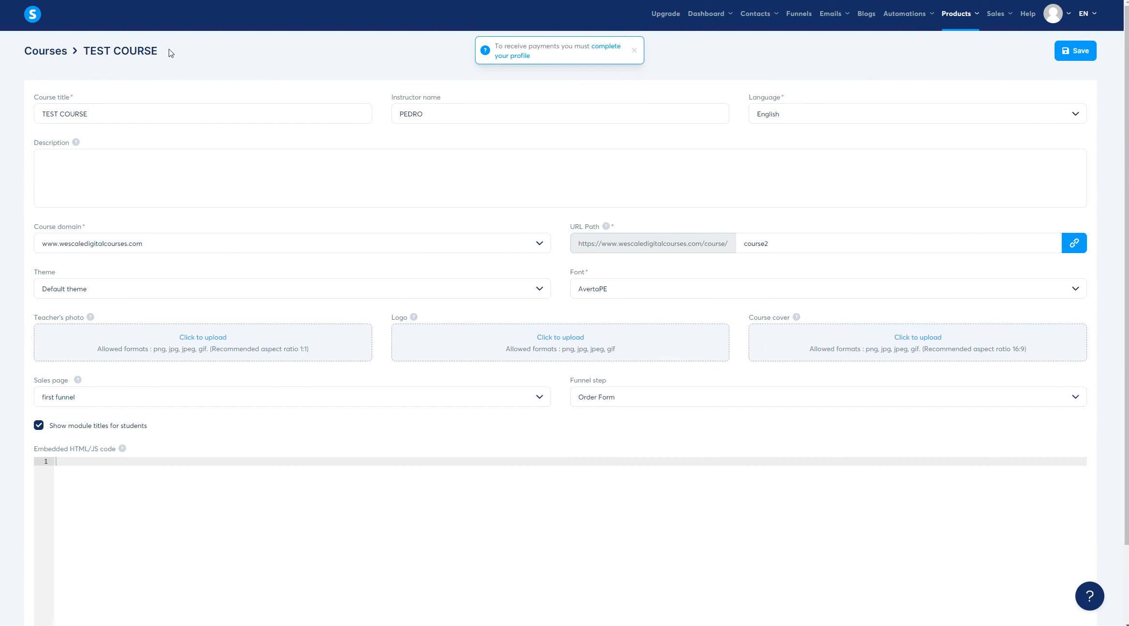
pyautogui.click(38, 54)
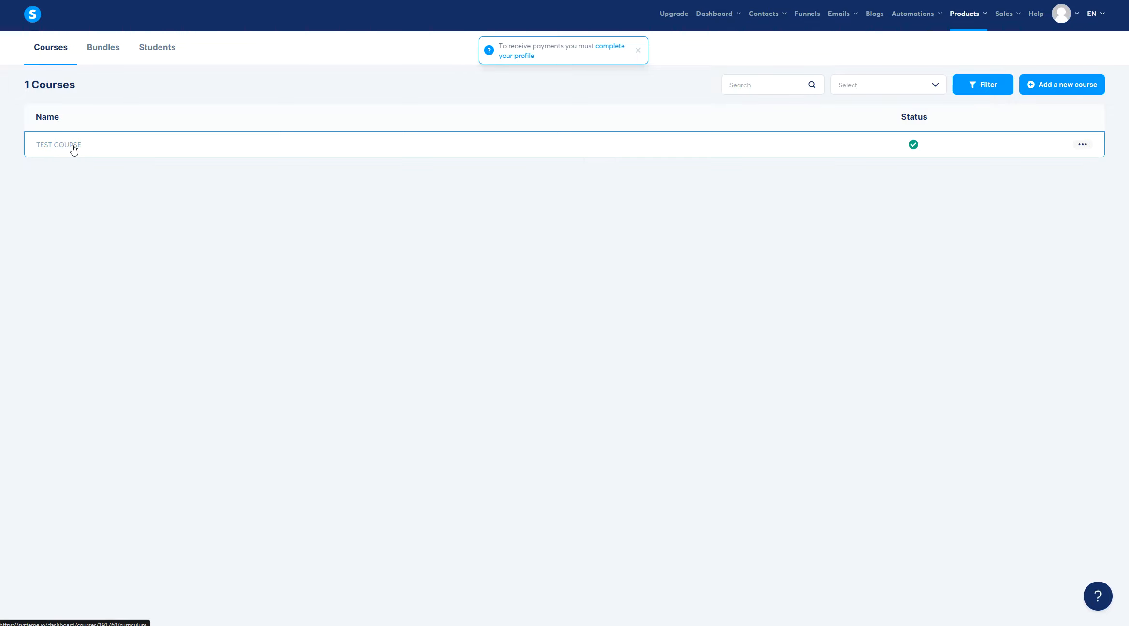
# Open the Order Form step of the funnel "first funnel" and switch its offer type to Digital product
pyautogui.click(810, 14)
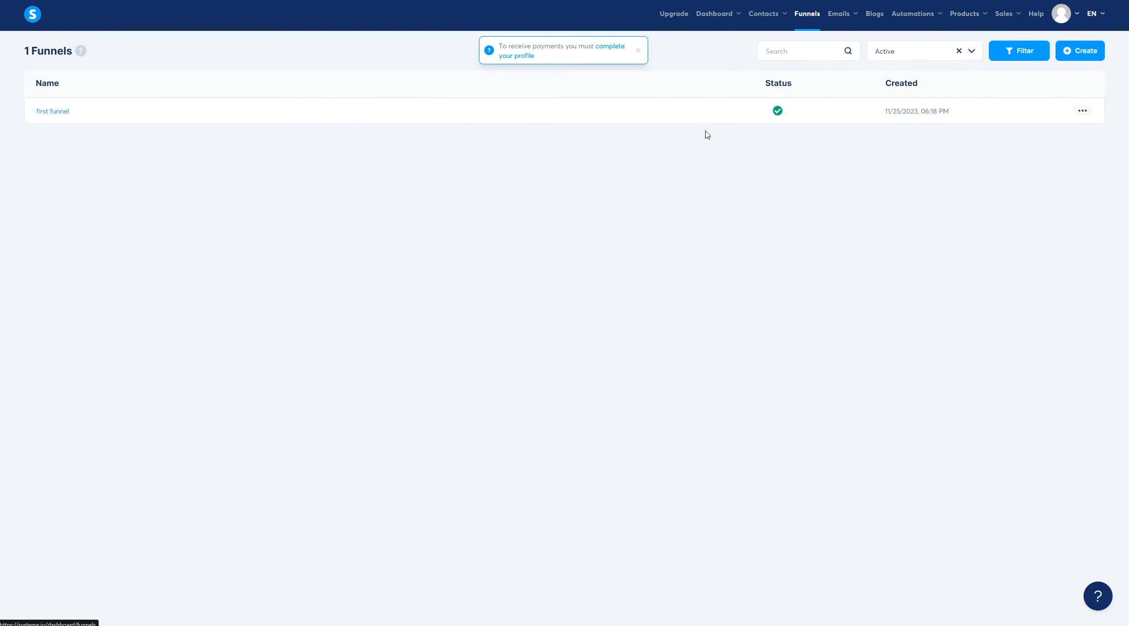
pyautogui.click(45, 112)
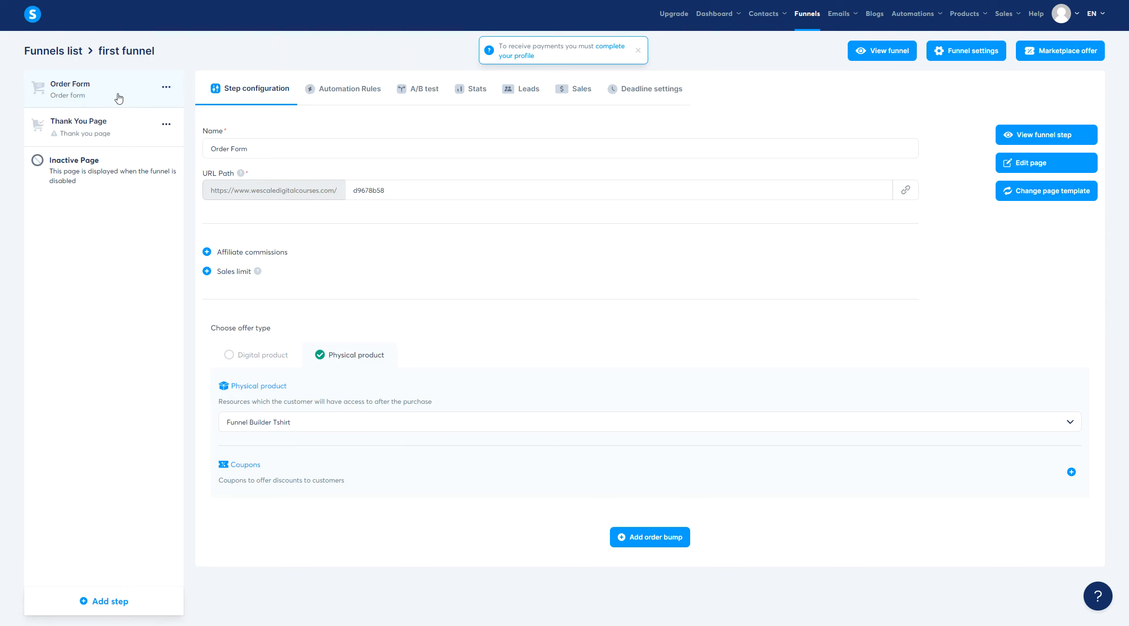
pyautogui.click(252, 356)
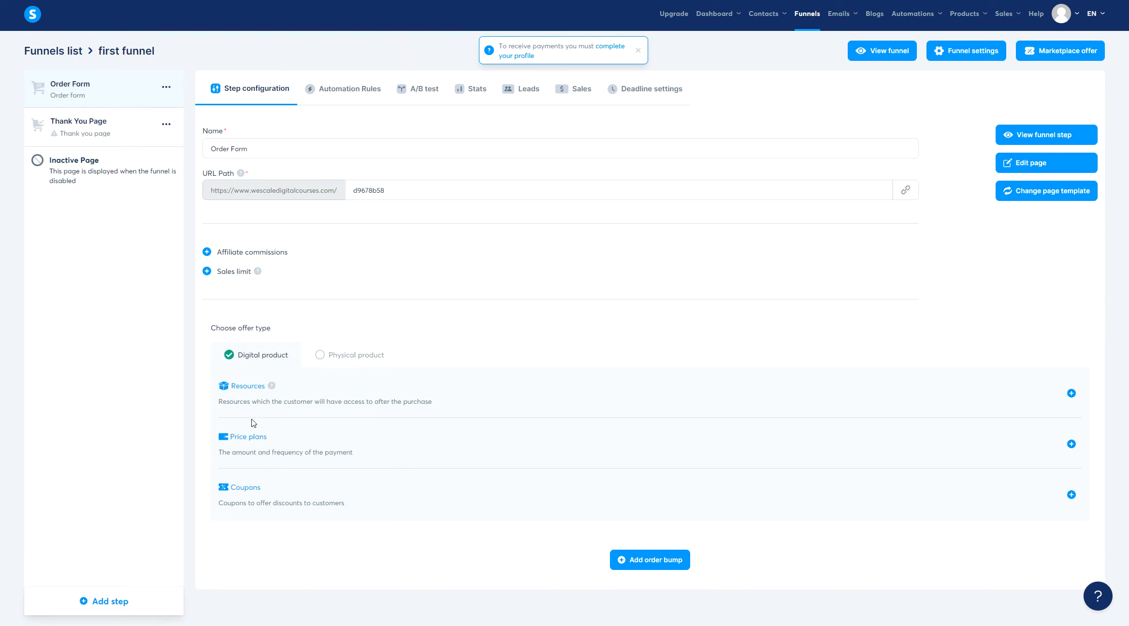
# Add a Courses resource to the order form's digital offer, choosing TEST COURSE with Full access, and save it
pyautogui.click(1071, 393)
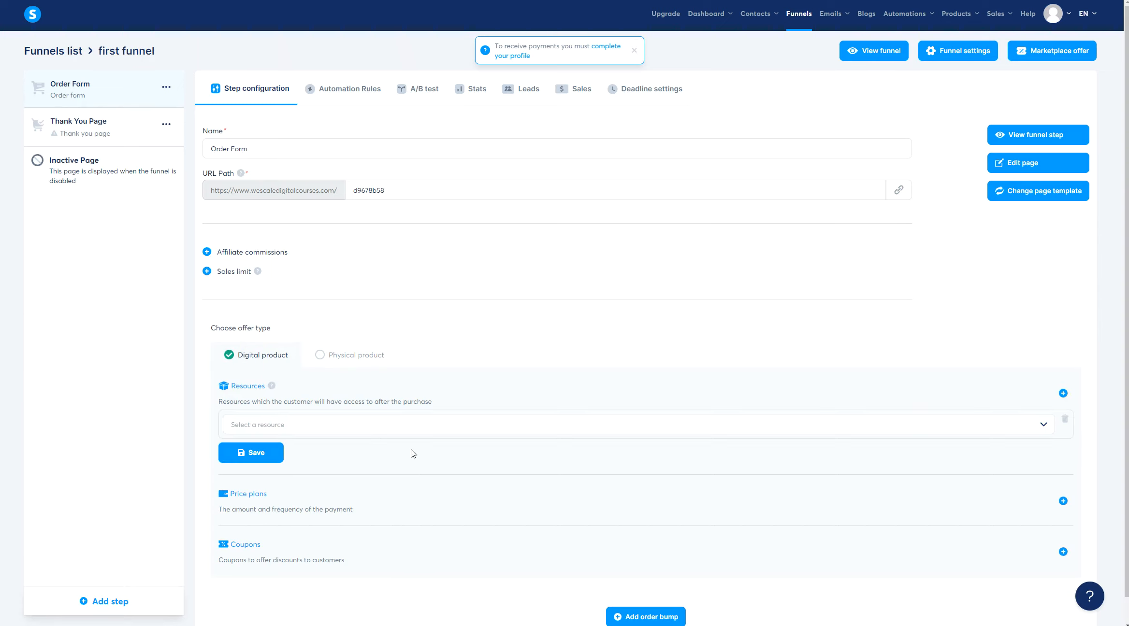
pyautogui.click(300, 429)
pyautogui.click(279, 448)
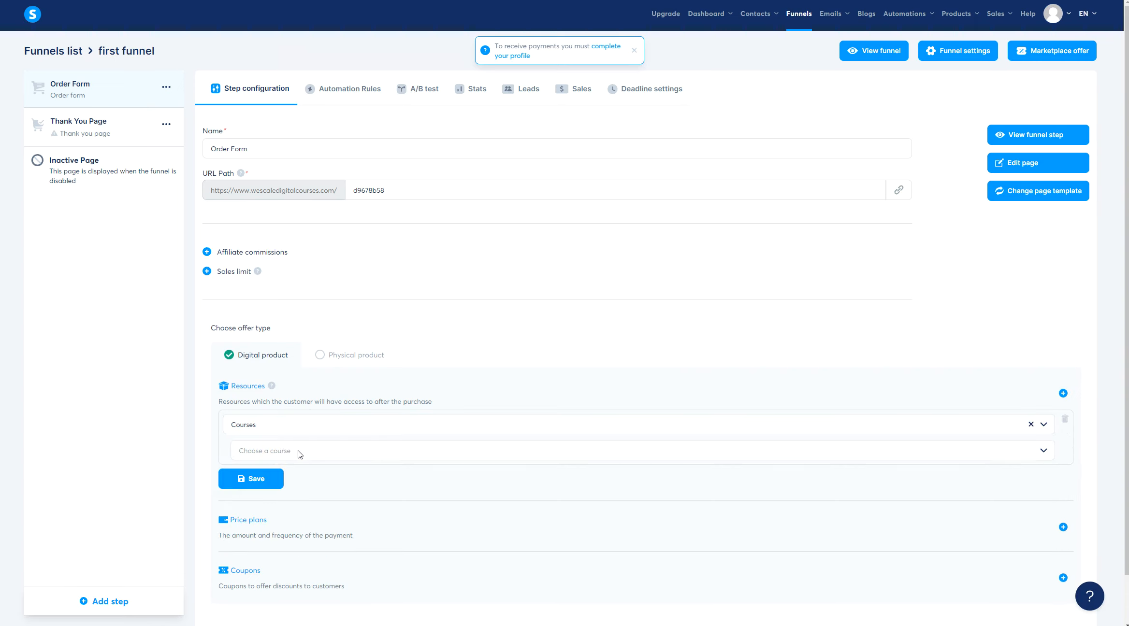
pyautogui.click(298, 454)
pyautogui.click(281, 471)
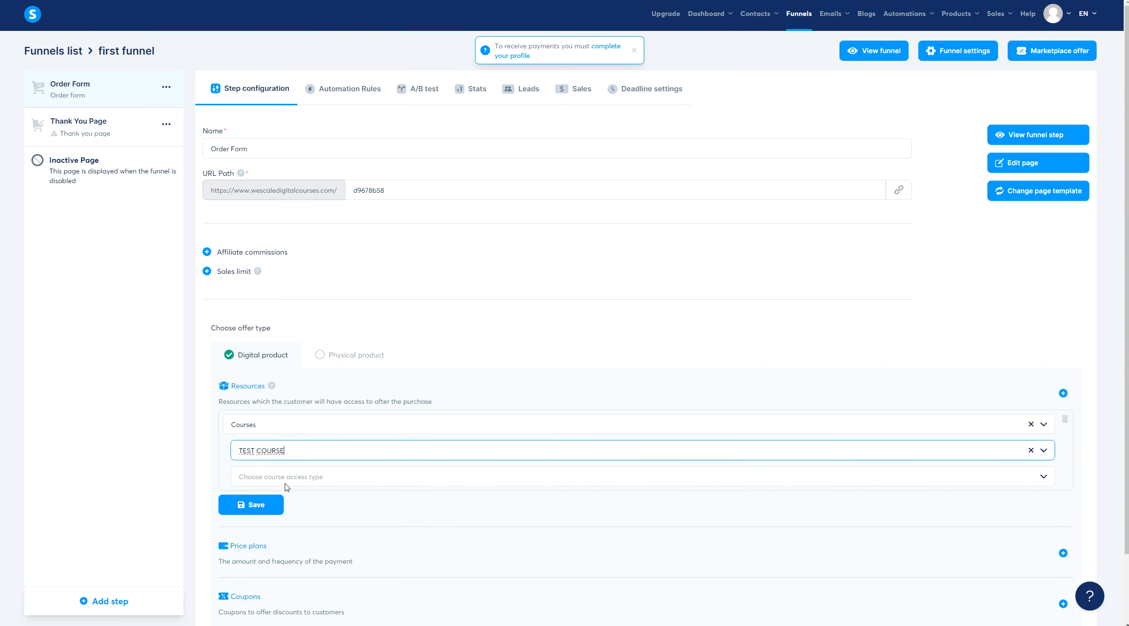
pyautogui.click(256, 505)
pyautogui.click(348, 478)
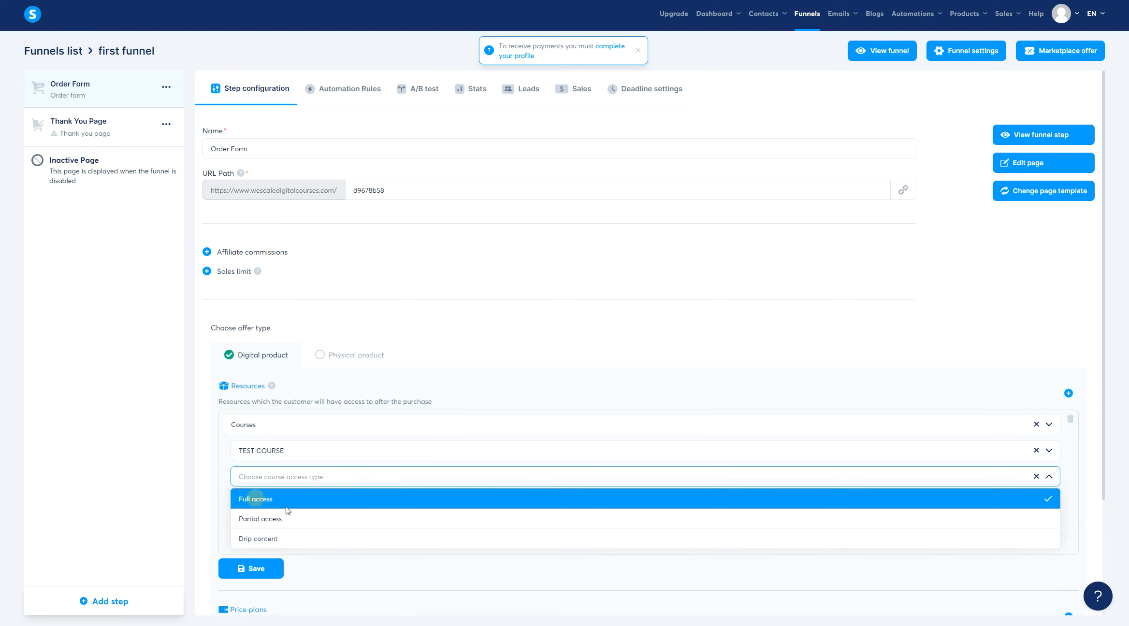
pyautogui.click(251, 499)
pyautogui.scroll(-3, 303, 469)
pyautogui.click(264, 428)
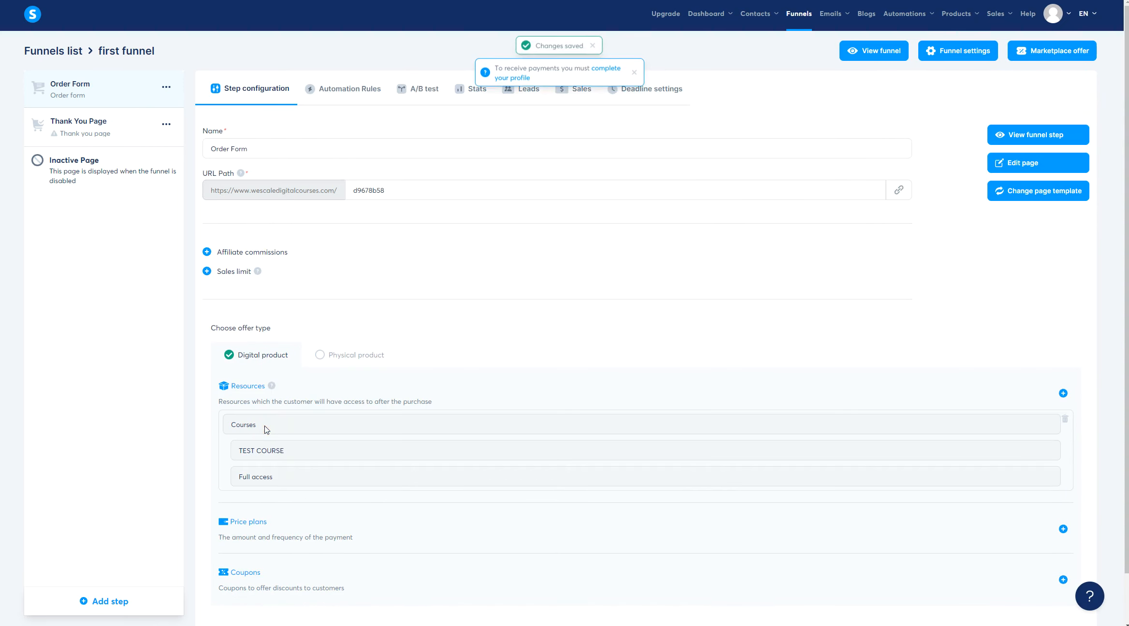